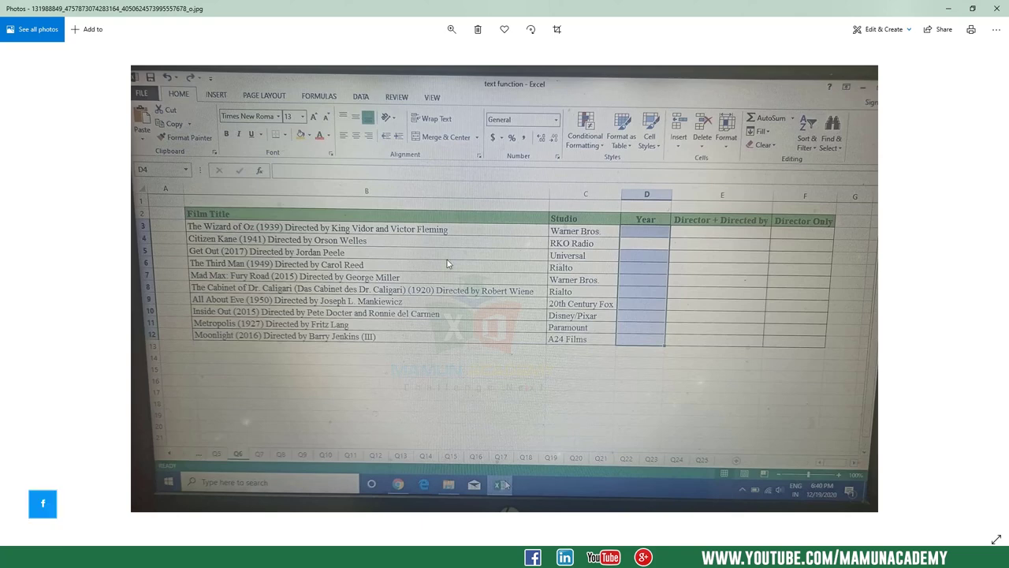
- Close the sample-sheet photo so the asdf workbook with film titles is showing
left_click(964, 10)
left_click(305, 377)
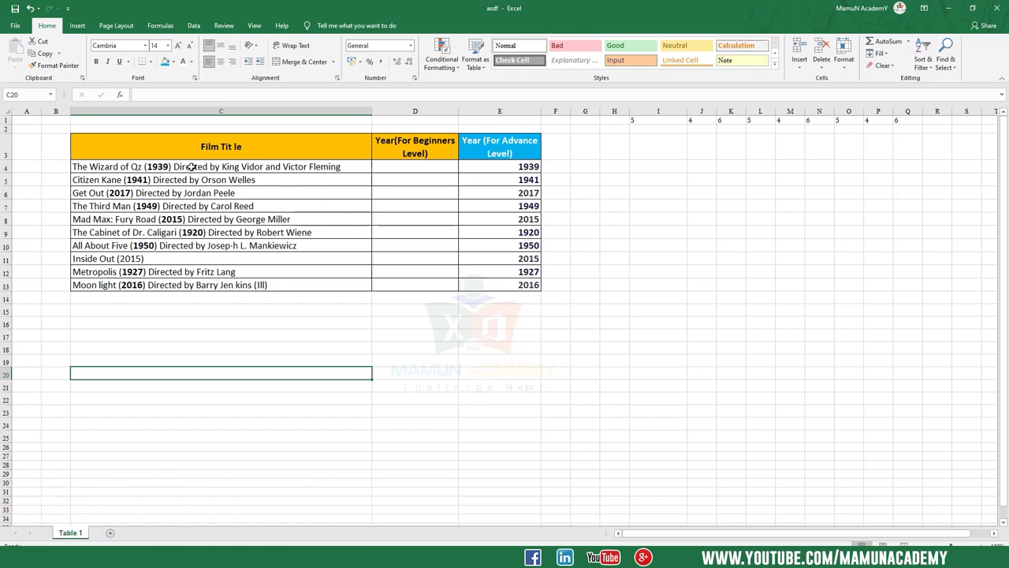
left_click_drag(191, 166, 264, 286)
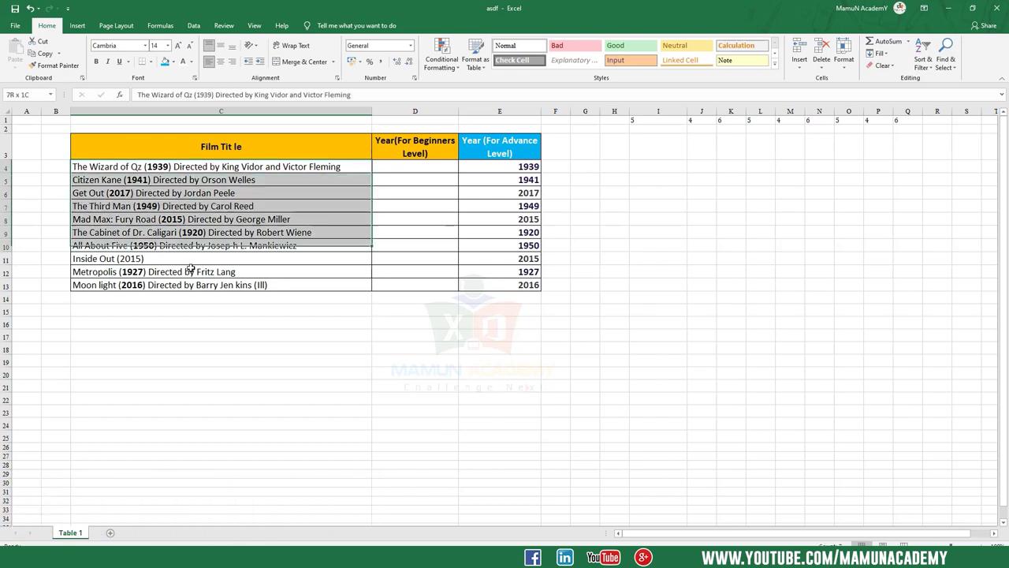
left_click(167, 167)
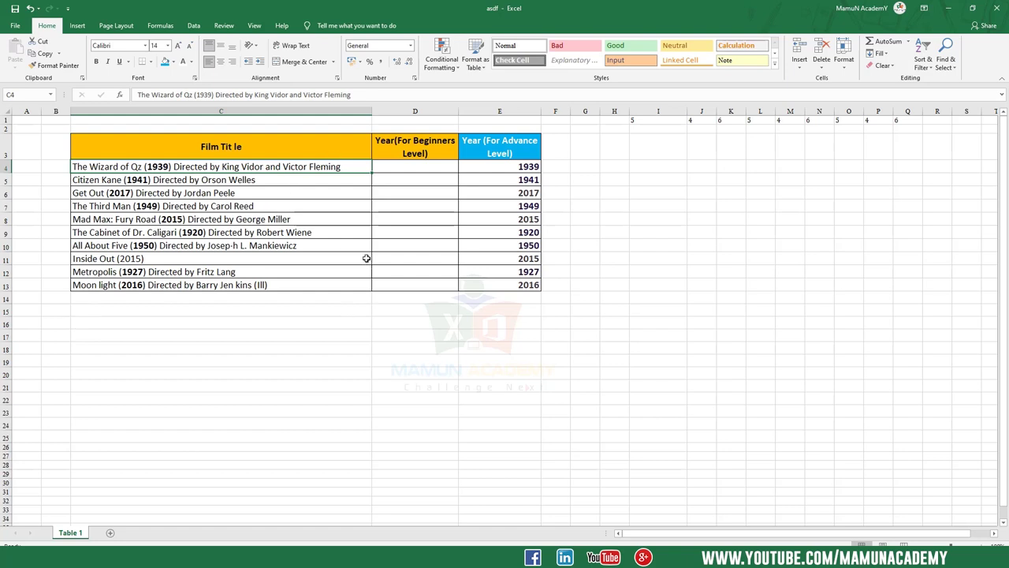
left_click(414, 167)
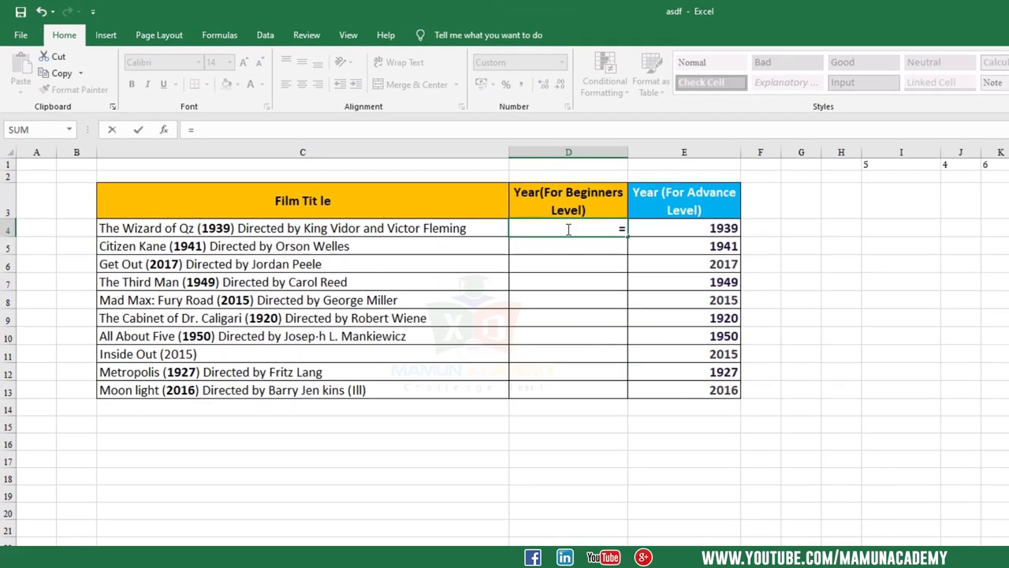
- Enter =MID(C4,19,4) in D4 so it returns 1939 for The Wizard of Oz
type("=mid")
key("Tab")
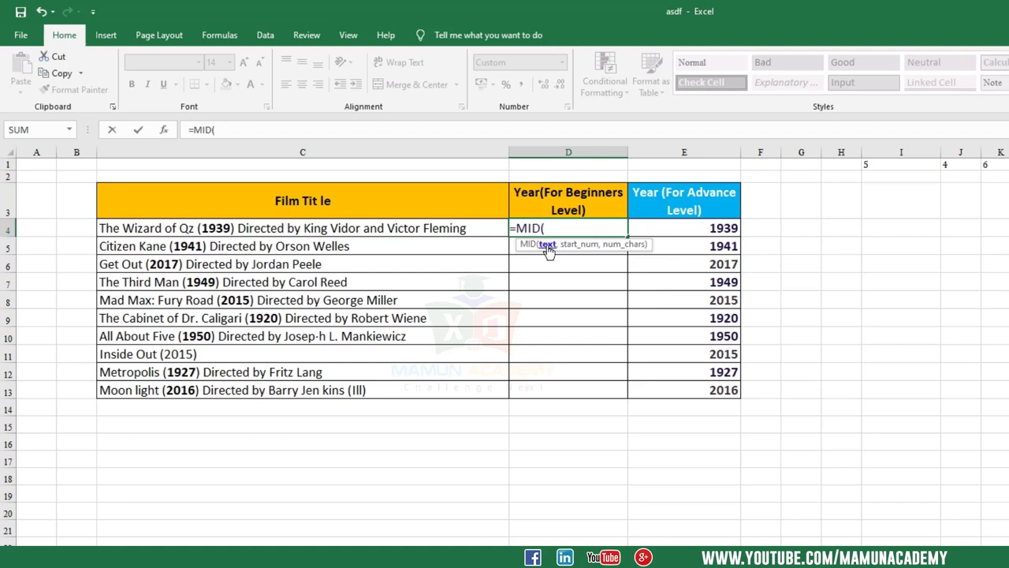
left_click(473, 228)
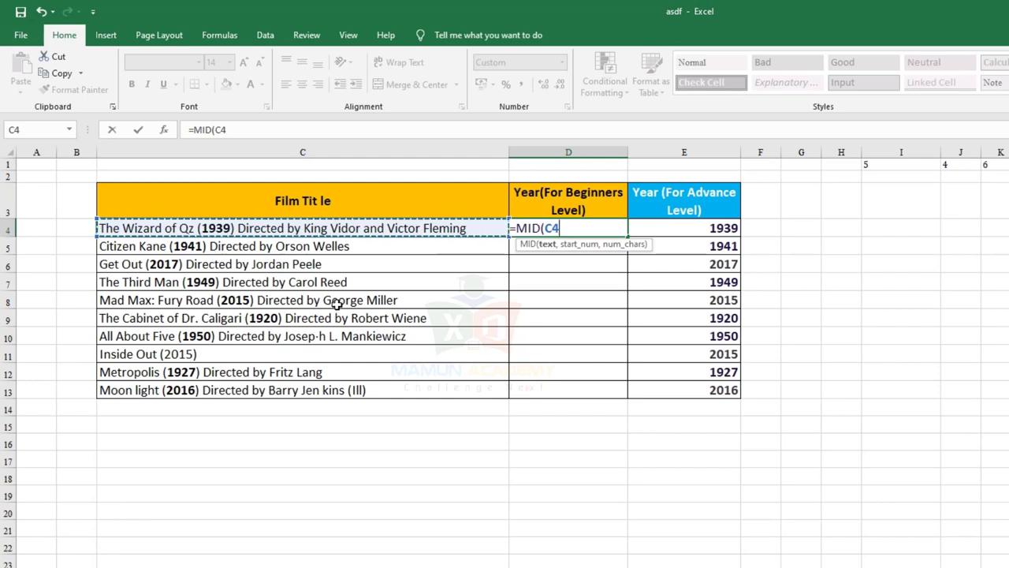
type(",")
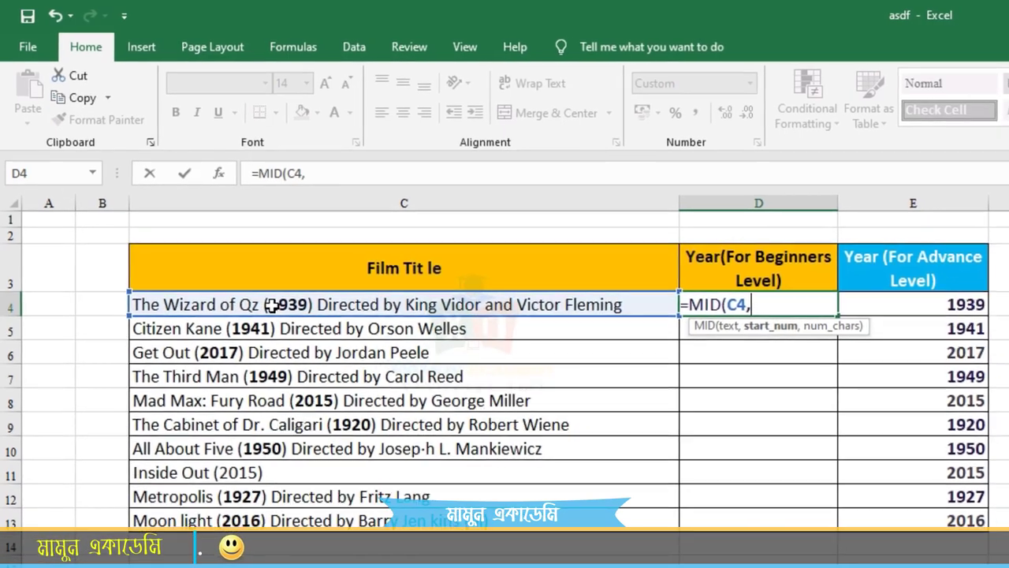
type("19")
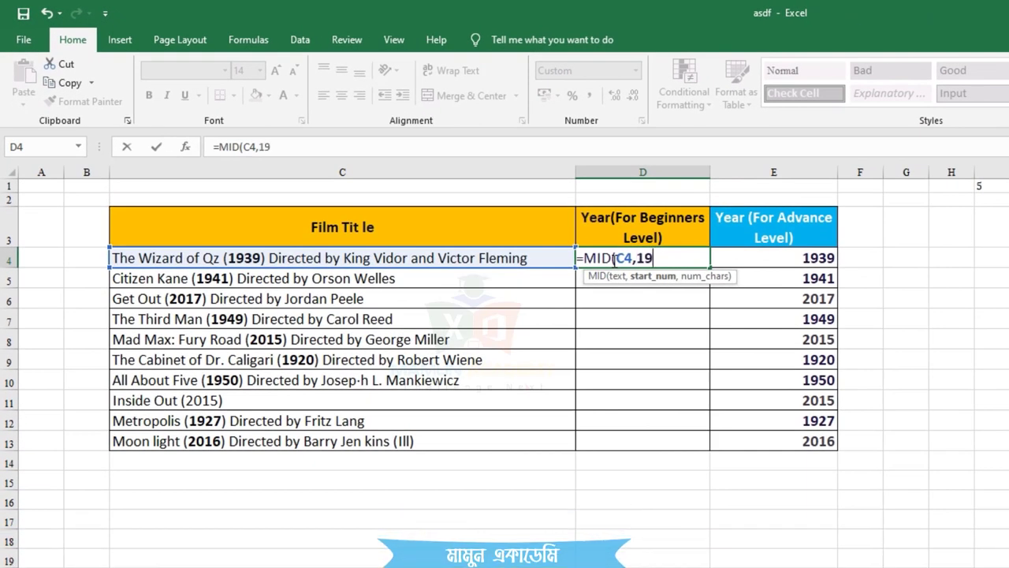
type(",")
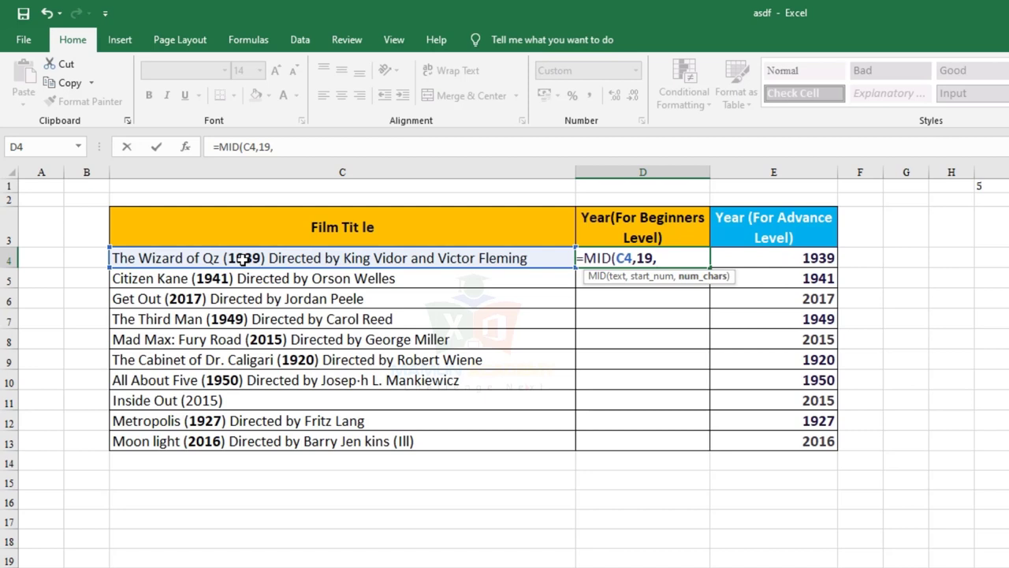
type("4")
type(")")
key("Return")
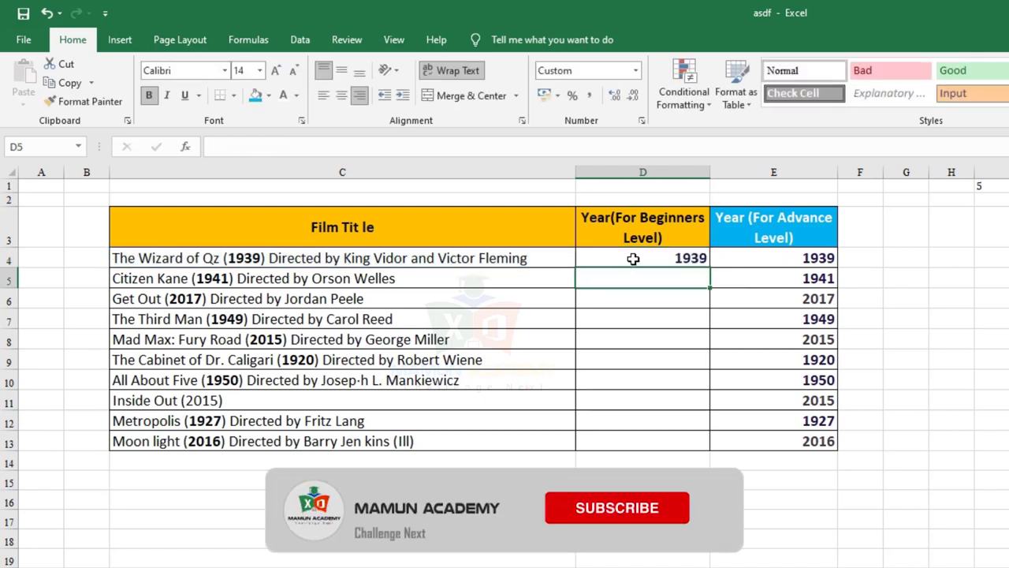
left_click(633, 258)
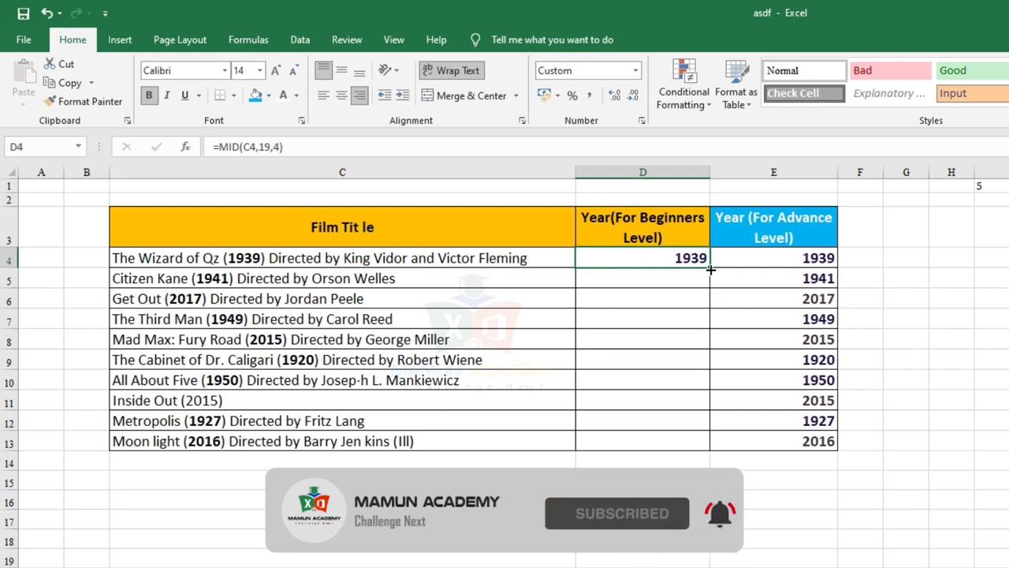
left_click_drag(710, 269, 710, 289)
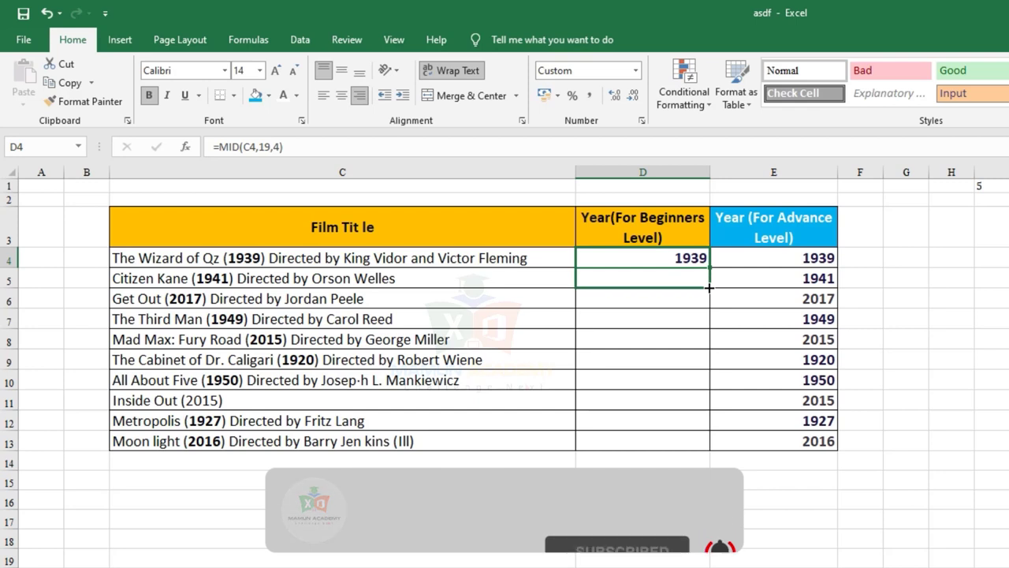
left_click(702, 282)
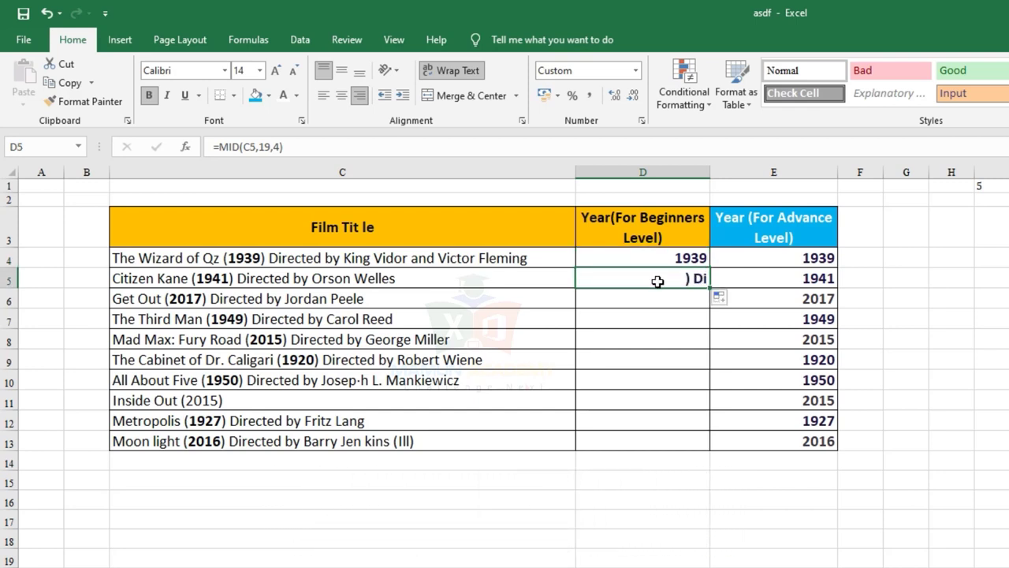
left_click_drag(709, 288, 704, 449)
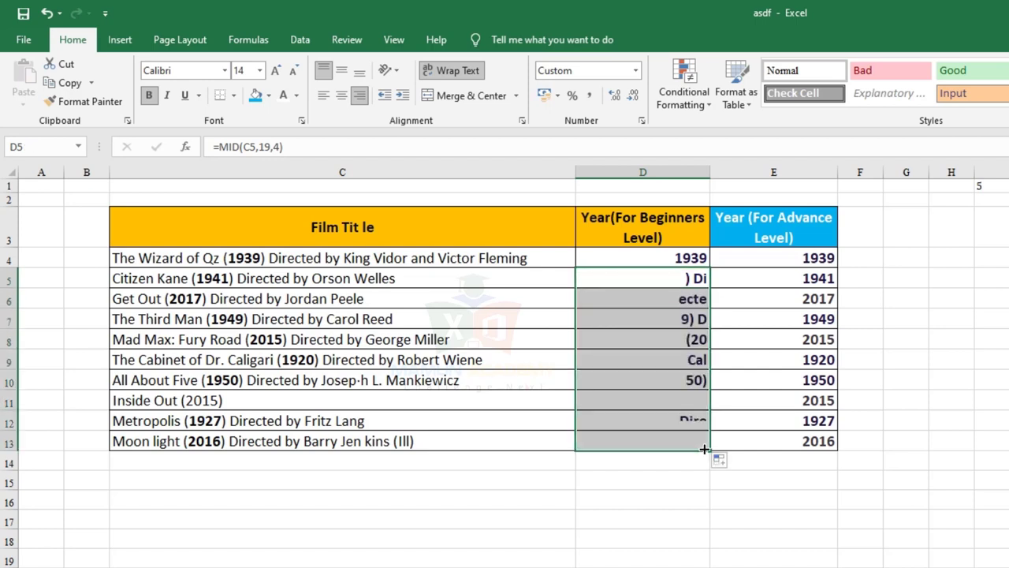
left_click(674, 492)
left_click_drag(674, 491, 670, 280)
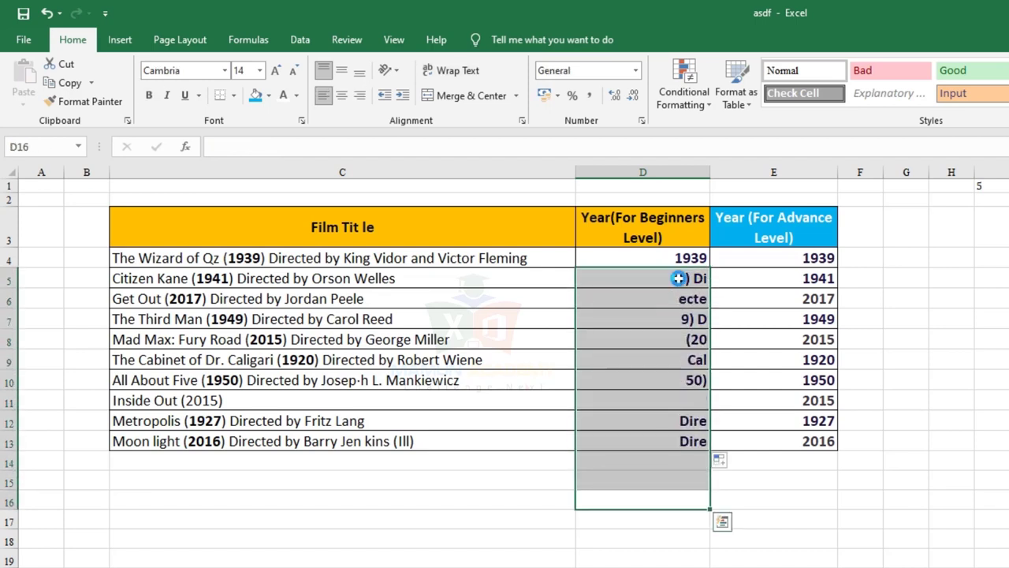
key("Delete")
left_click(630, 260)
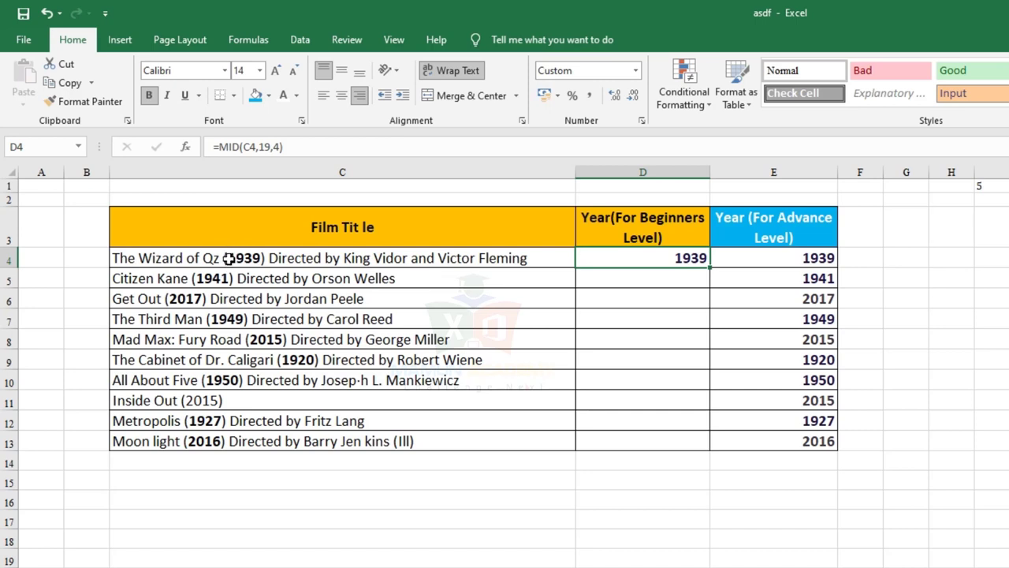
left_click_drag(708, 268, 708, 287)
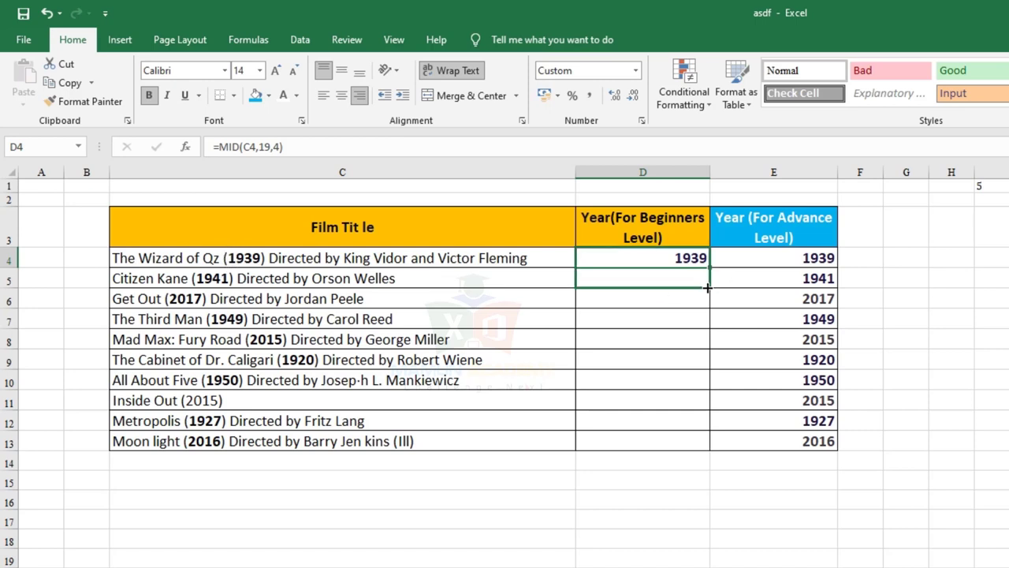
double_click(676, 279)
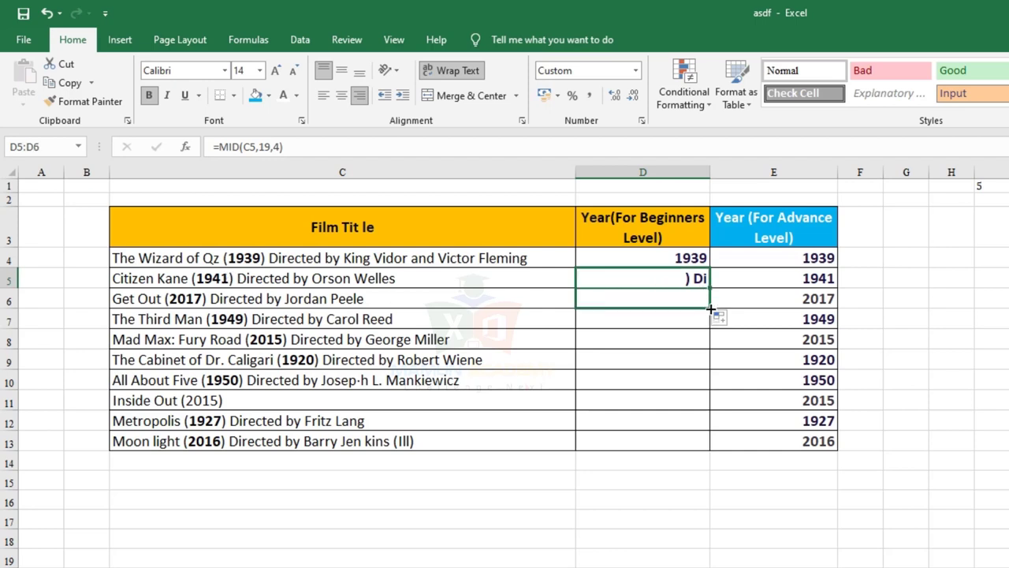
left_click_drag(710, 296, 710, 312)
left_click(679, 299)
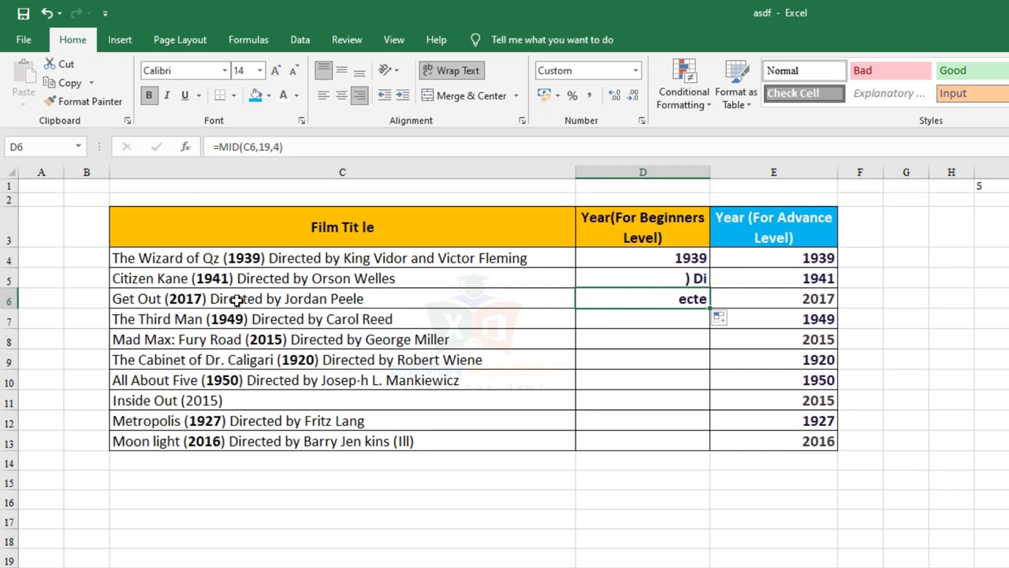
left_click_drag(662, 277, 666, 314)
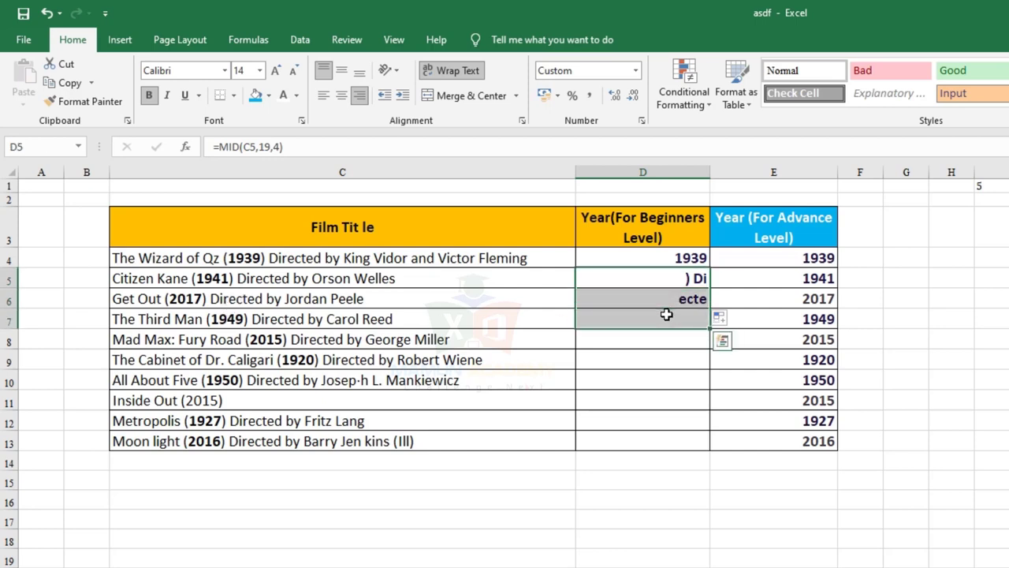
key("Delete")
double_click(684, 259)
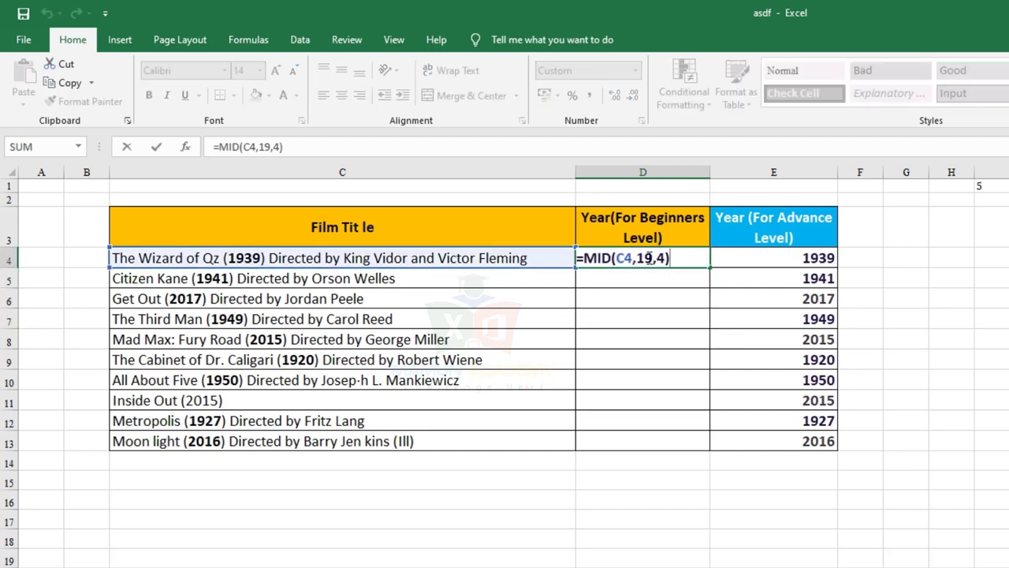
- Delete the start position 19 from D4's formula, leaving =MID(C4,,4)
left_click(652, 258)
key("BackSpace")
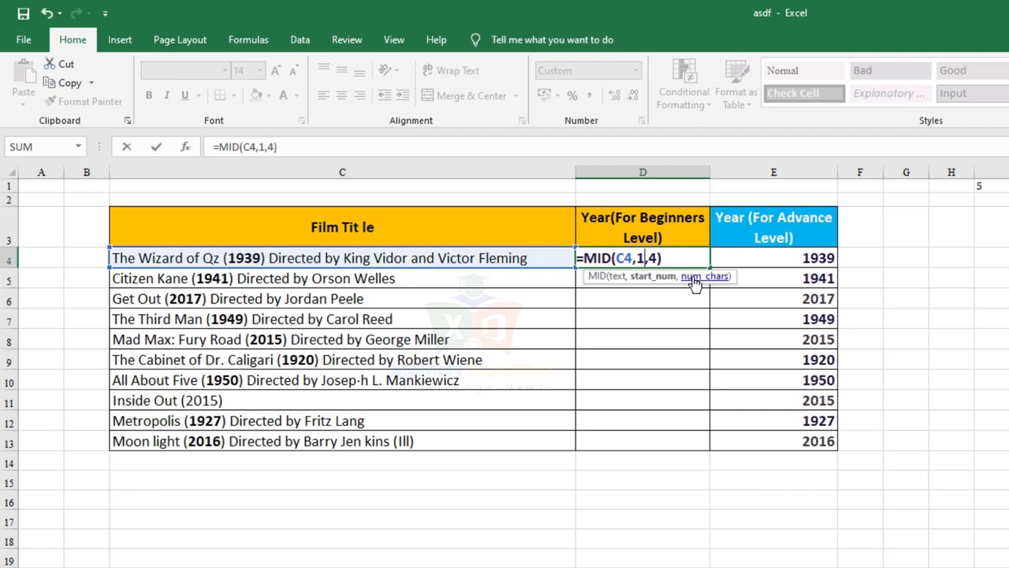
key("BackSpace")
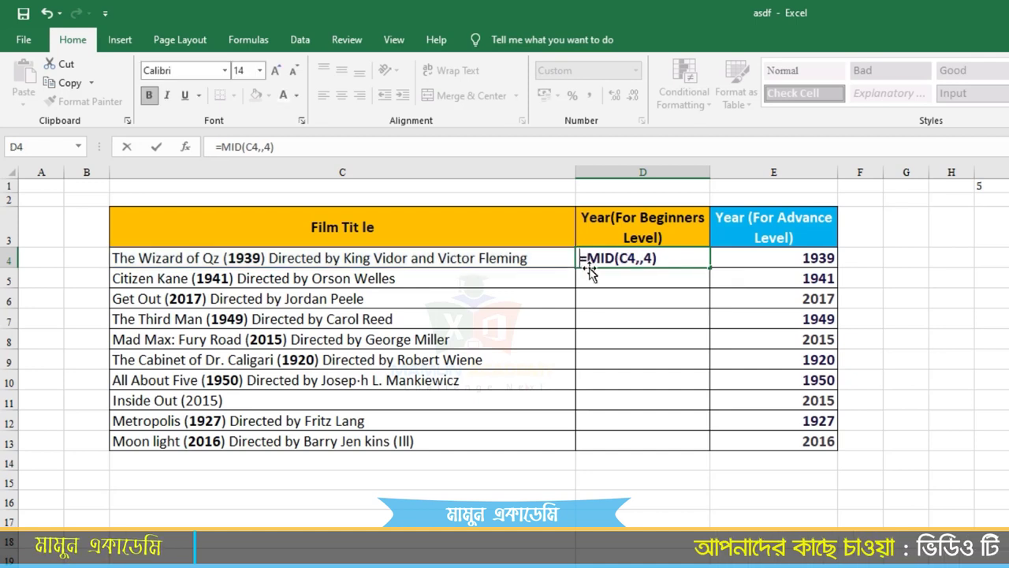
left_click(608, 326)
- Insert a blank, narrowed helper column D before the beginner Year column
right_click(597, 173)
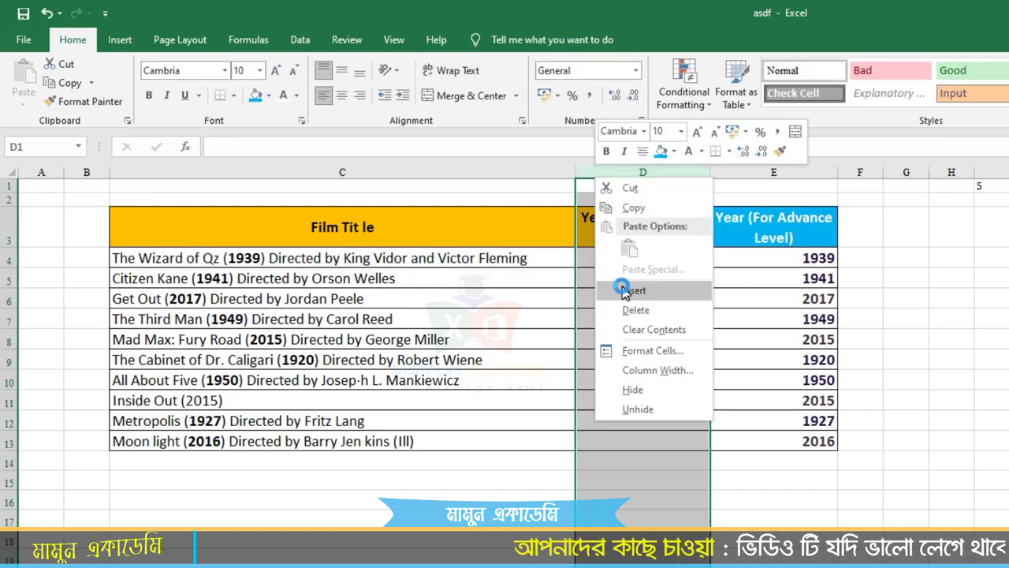
left_click(630, 290)
left_click_drag(862, 180, 671, 181)
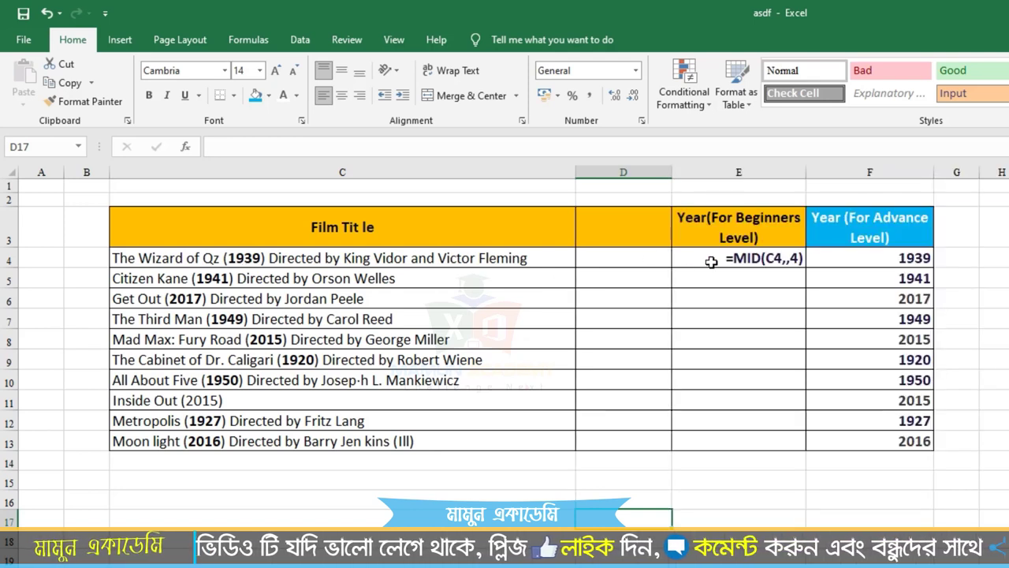
left_click(653, 260)
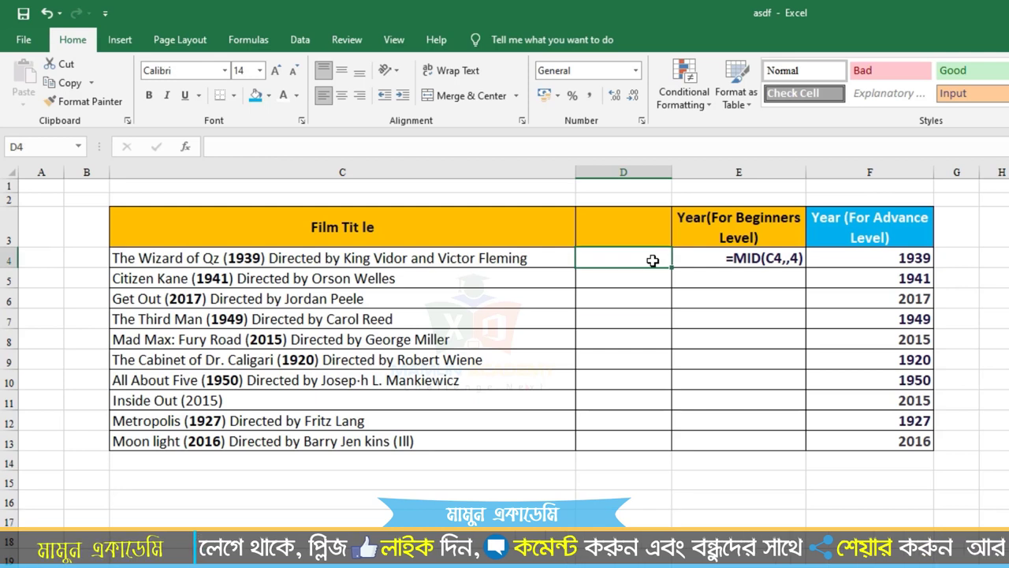
- Enter =FIND("(",C4) in helper cell D4, returning 18 as the bracket position
type("=")
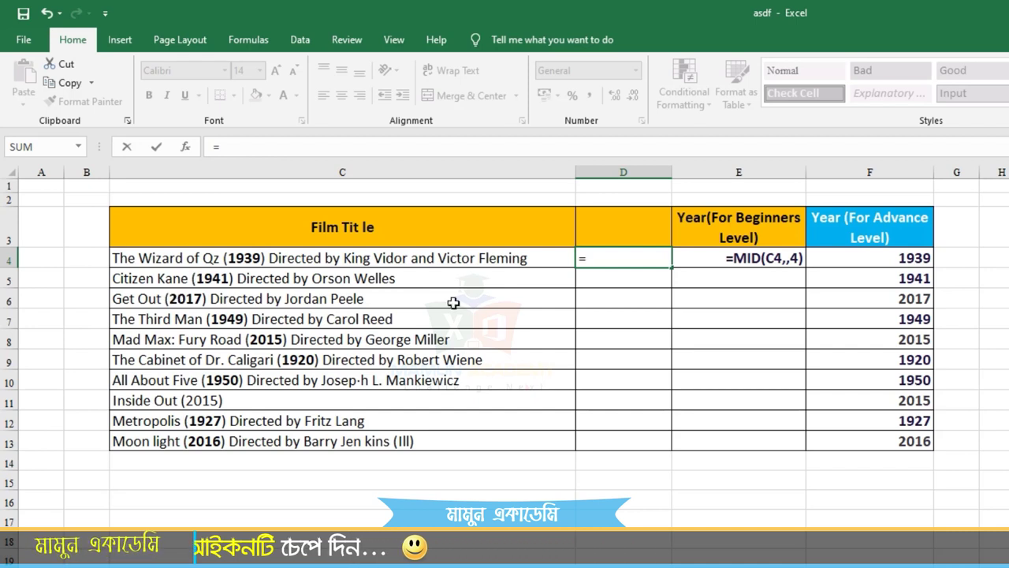
type("fin")
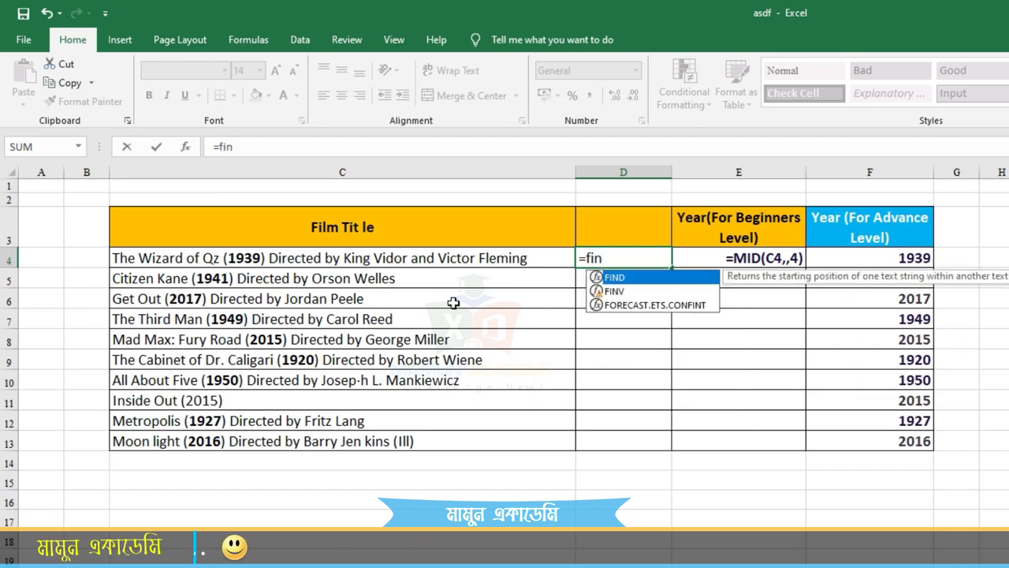
key("Tab")
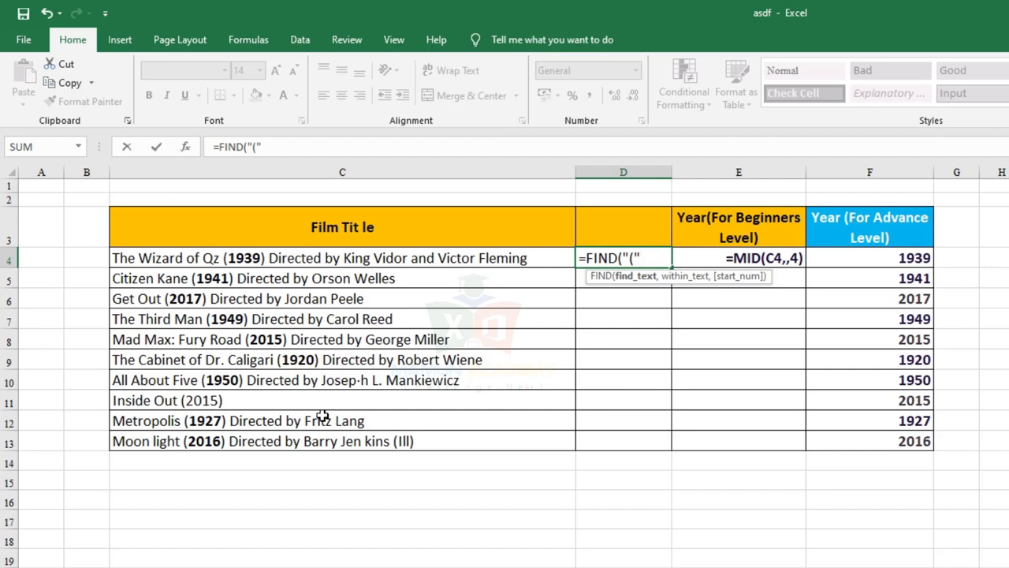
type(",")
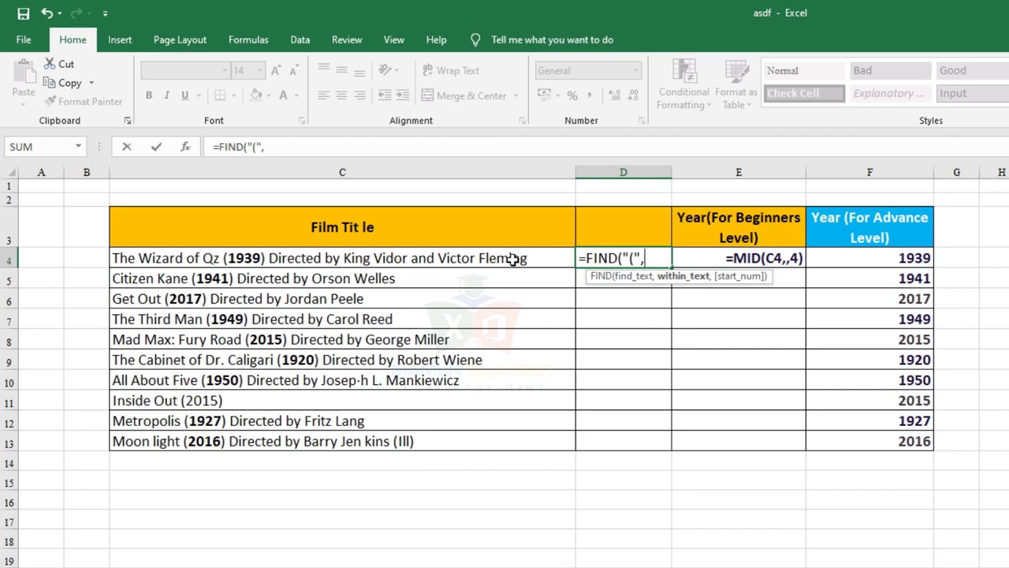
left_click(513, 260)
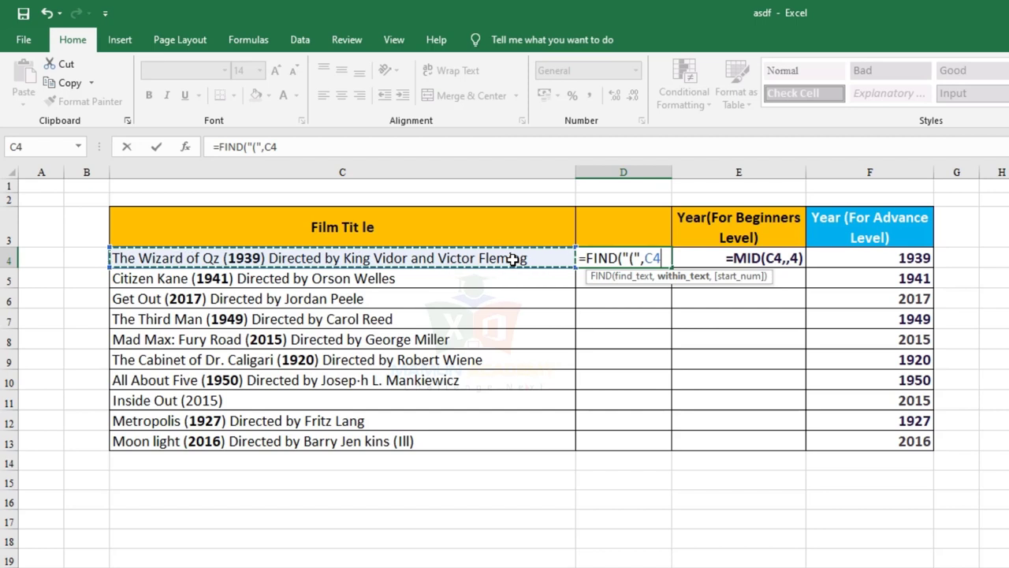
type(",")
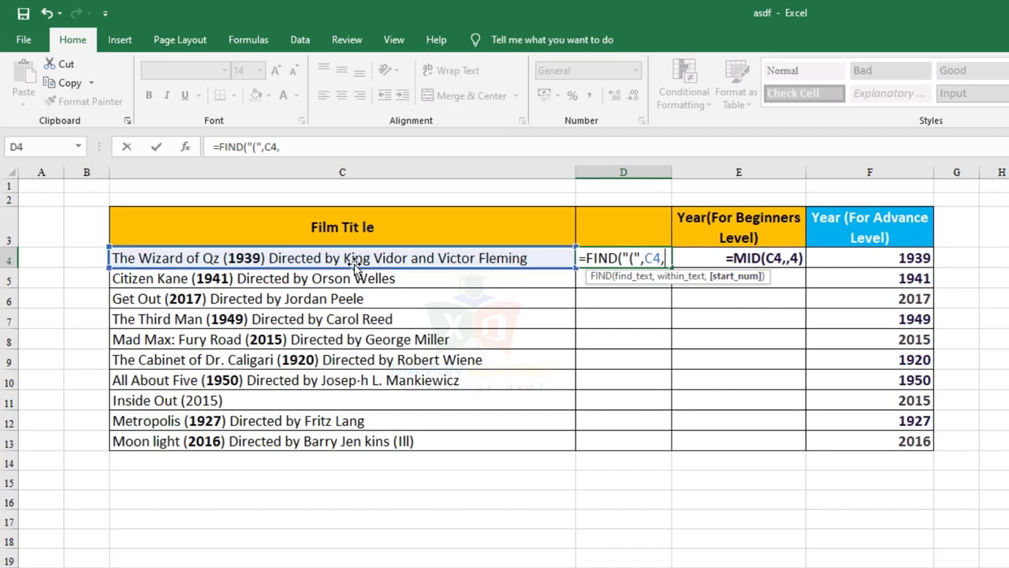
key("BackSpace")
type(")")
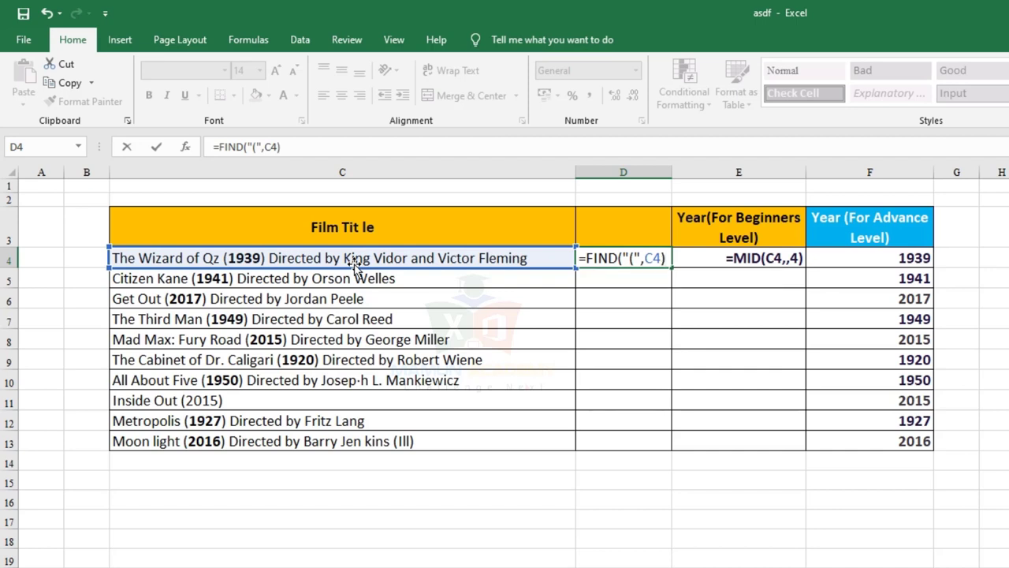
key("Return")
left_click(651, 262)
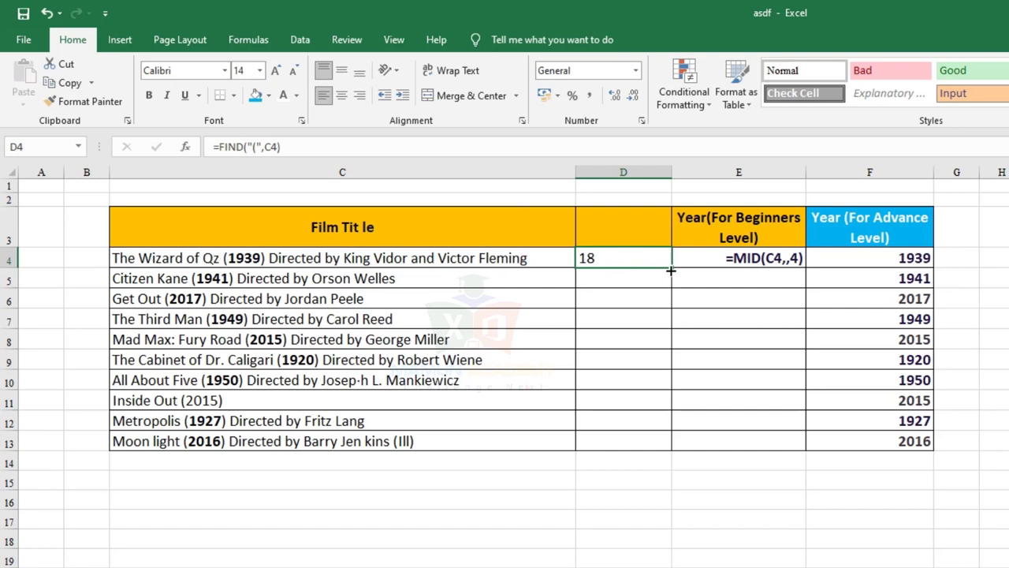
left_click_drag(670, 268, 593, 281)
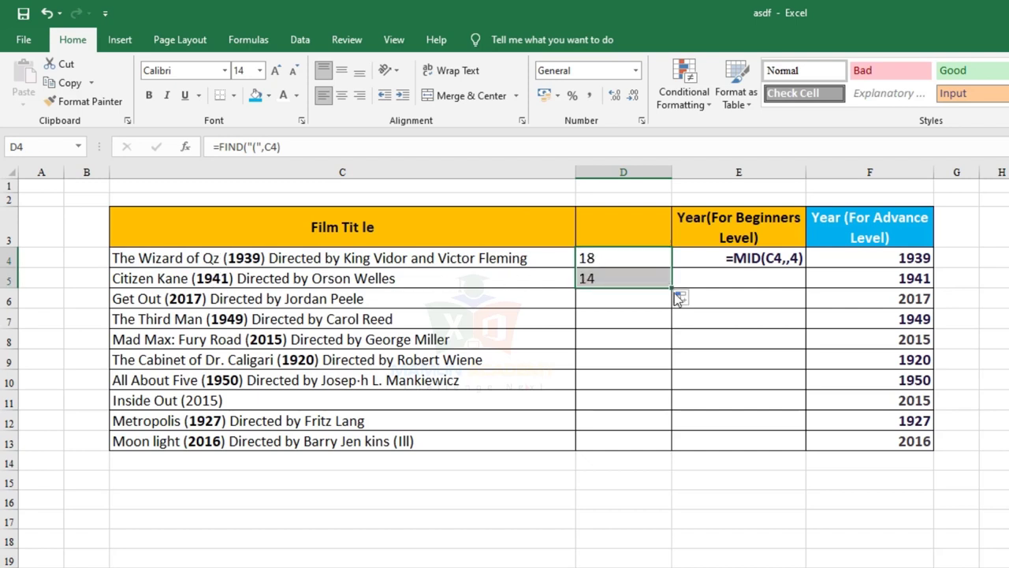
left_click_drag(671, 288, 674, 330)
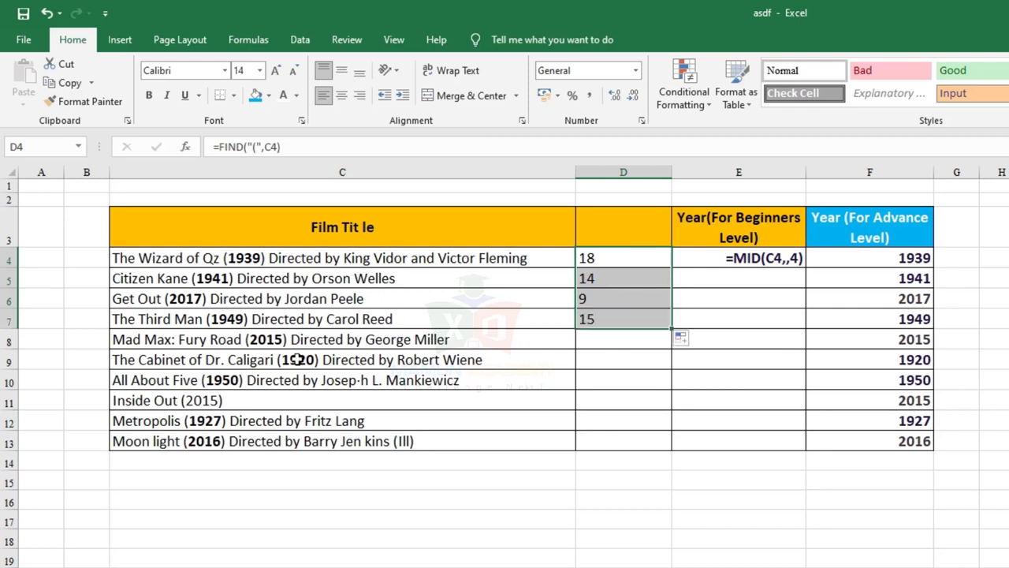
key("ctrl+z")
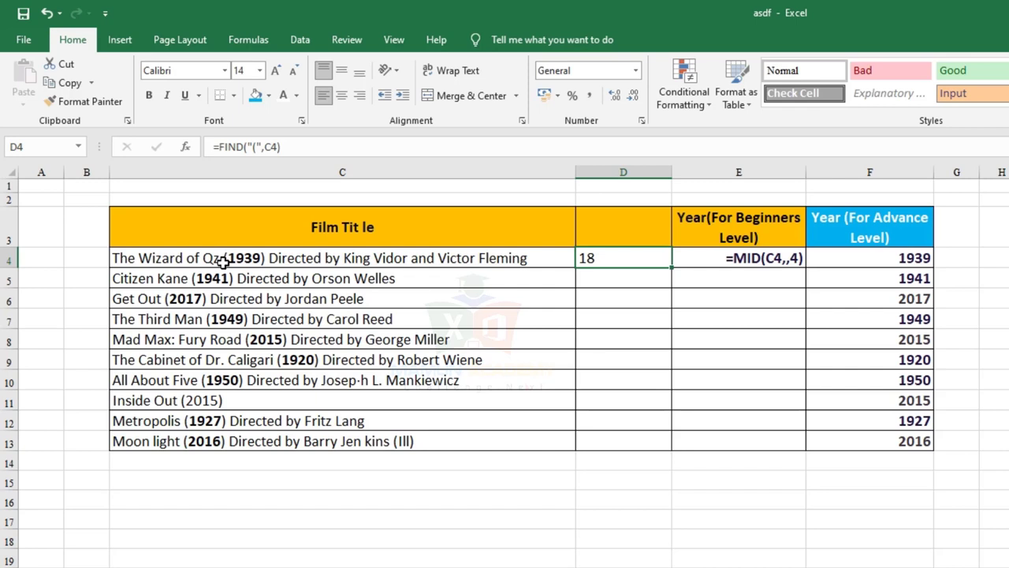
- Change D4 to =FIND("(",C4)+1, fill it down to D13, and right-align it
left_click(313, 150)
type("+1")
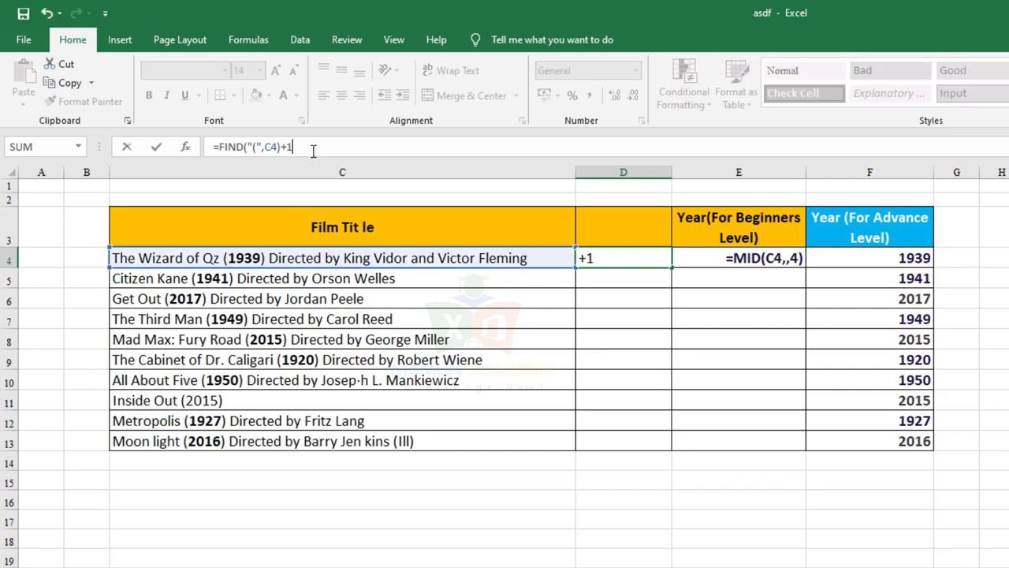
key("Return")
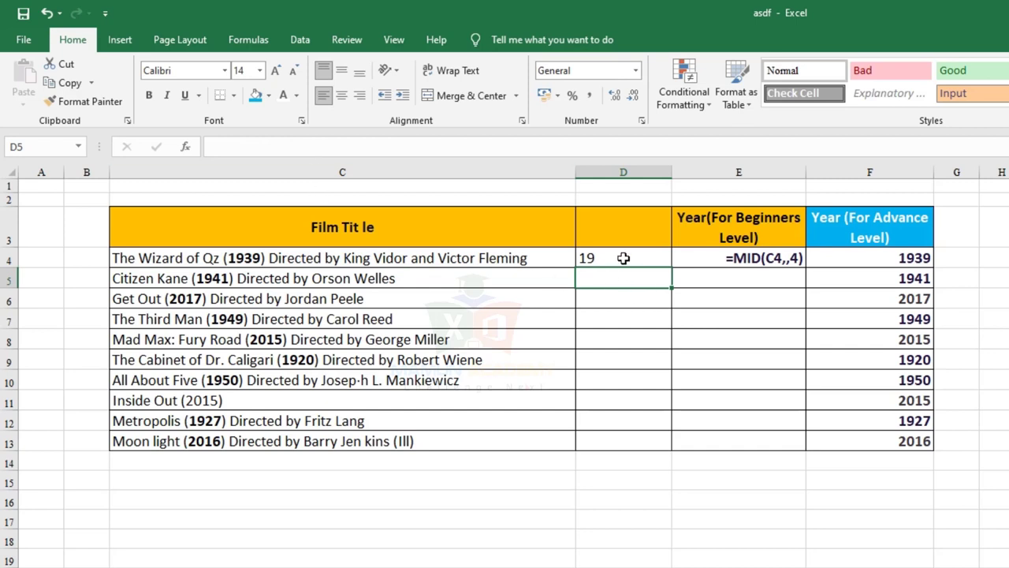
left_click(623, 258)
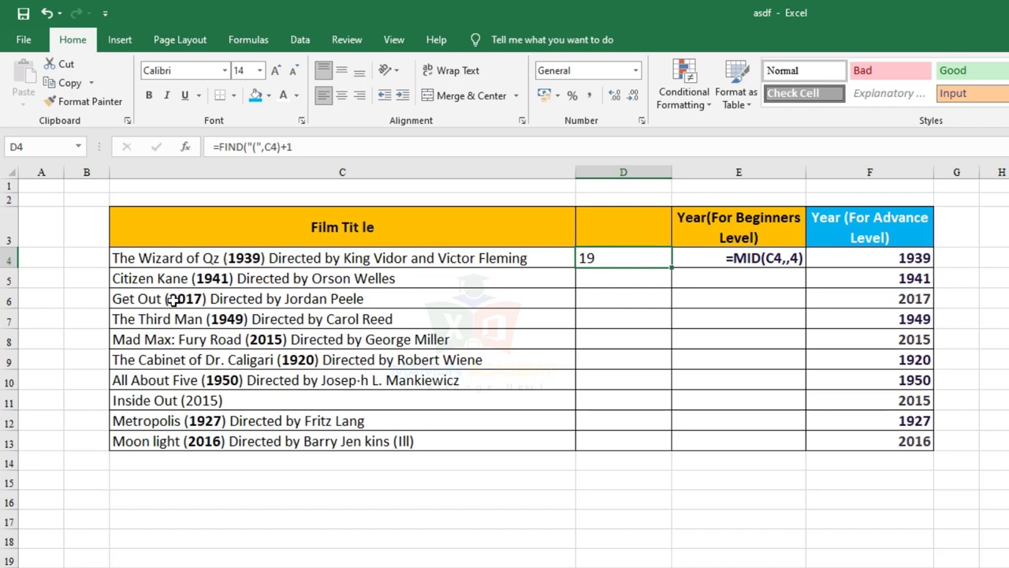
left_click_drag(670, 267, 663, 445)
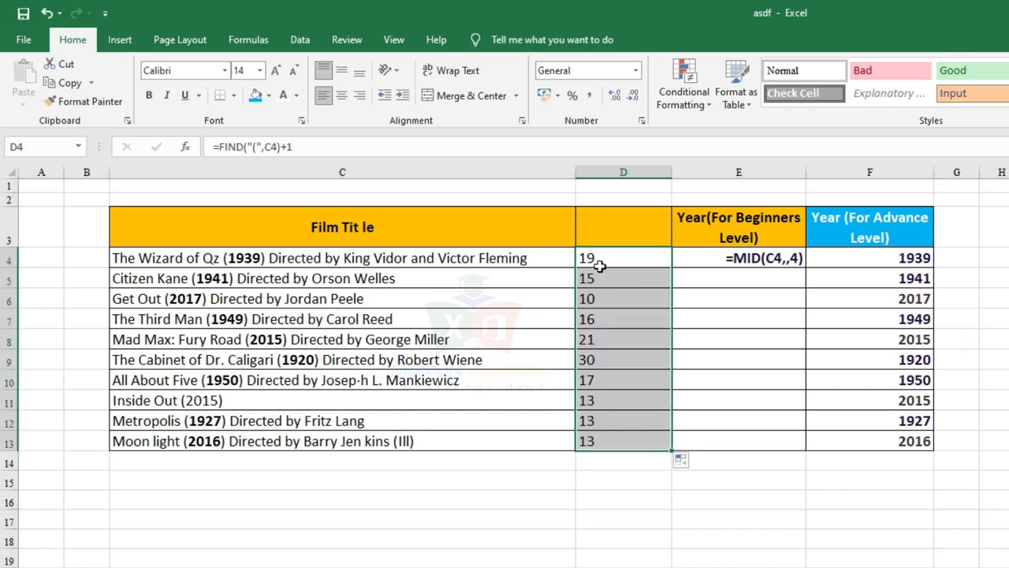
left_click(359, 94)
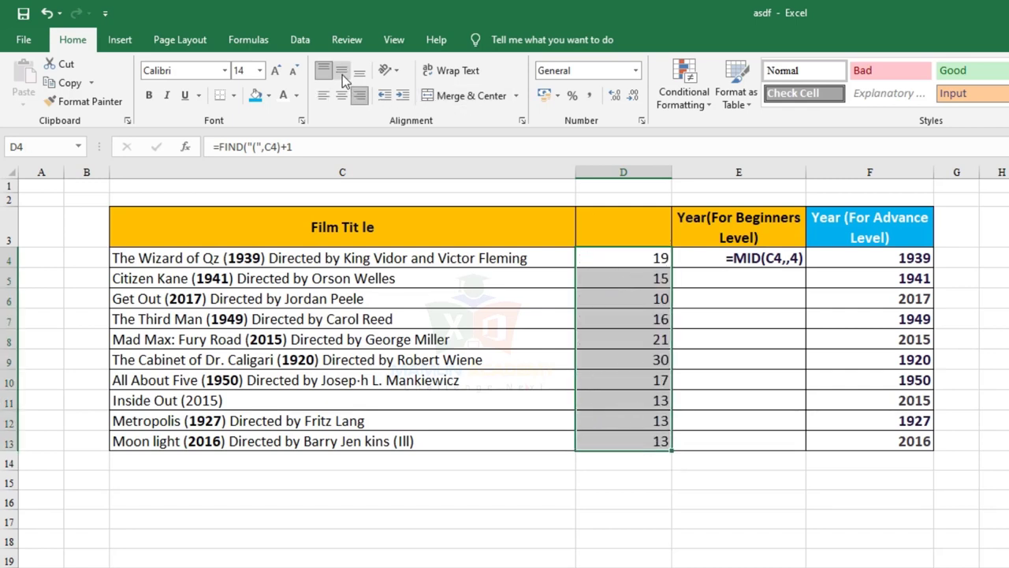
left_click(653, 300)
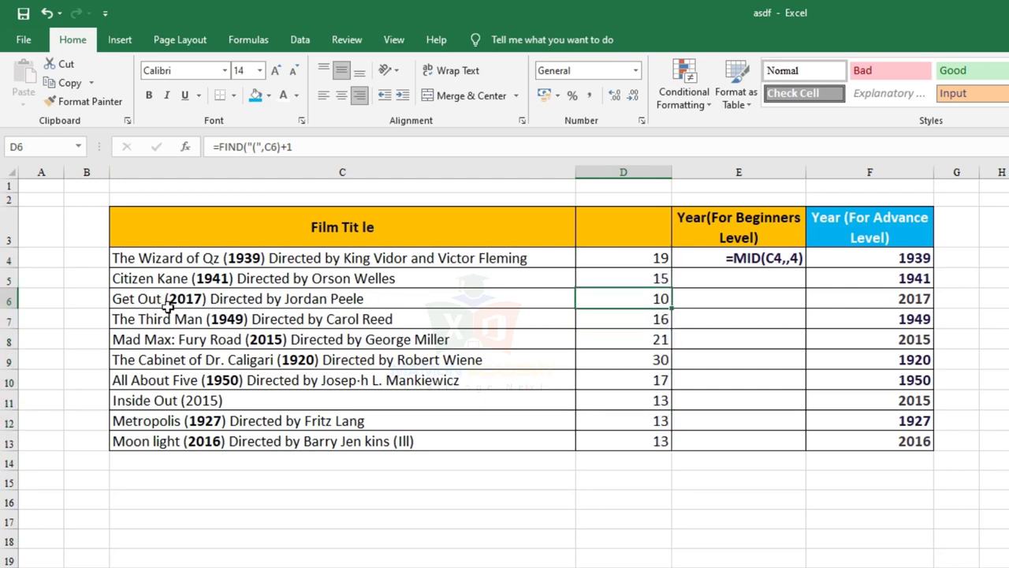
- Set E4 to =MID(C4,D4,4) and fill down to E13, giving years 1939 through 2016
left_click(636, 263)
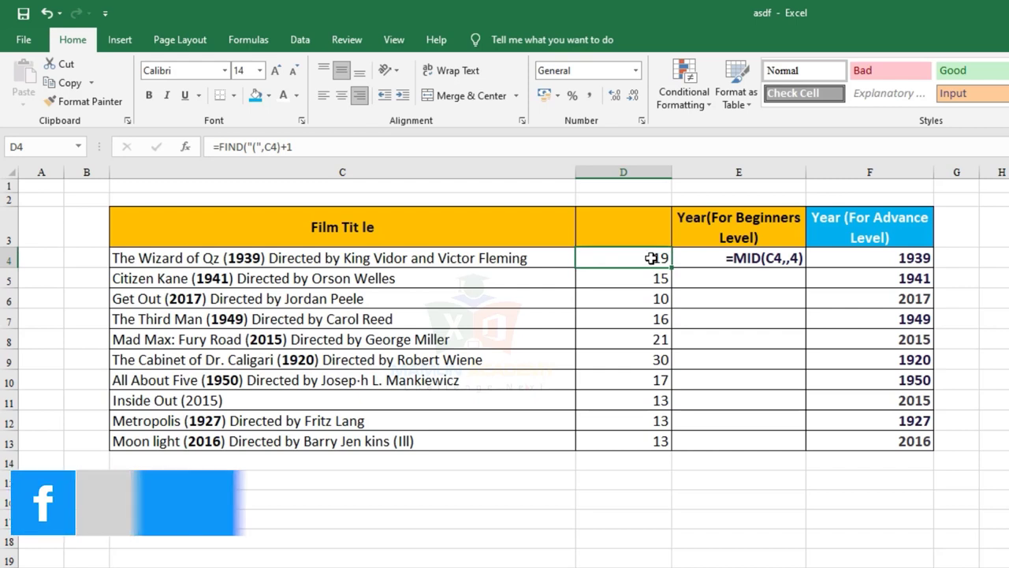
double_click(769, 259)
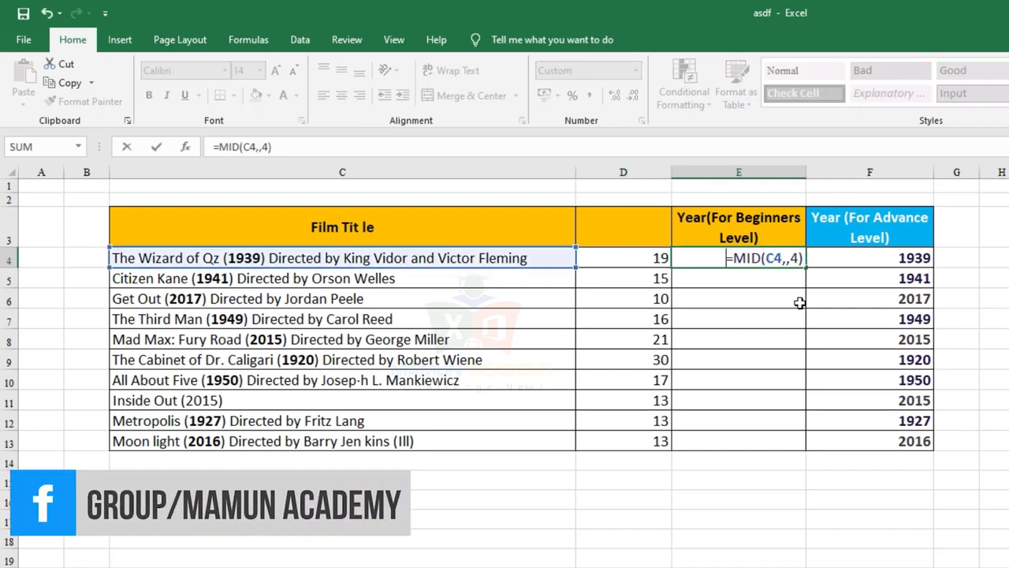
left_click(788, 258)
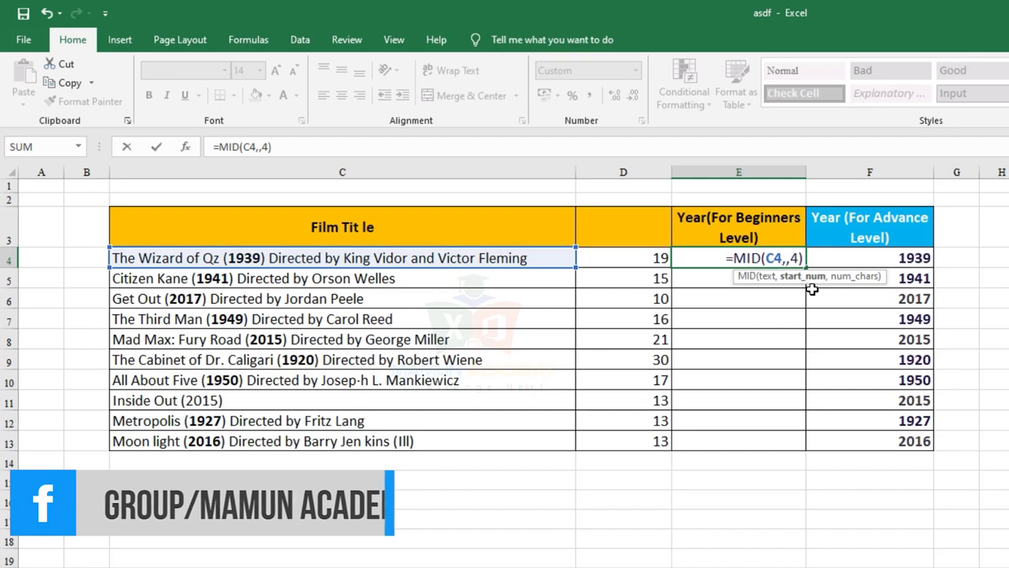
left_click(642, 260)
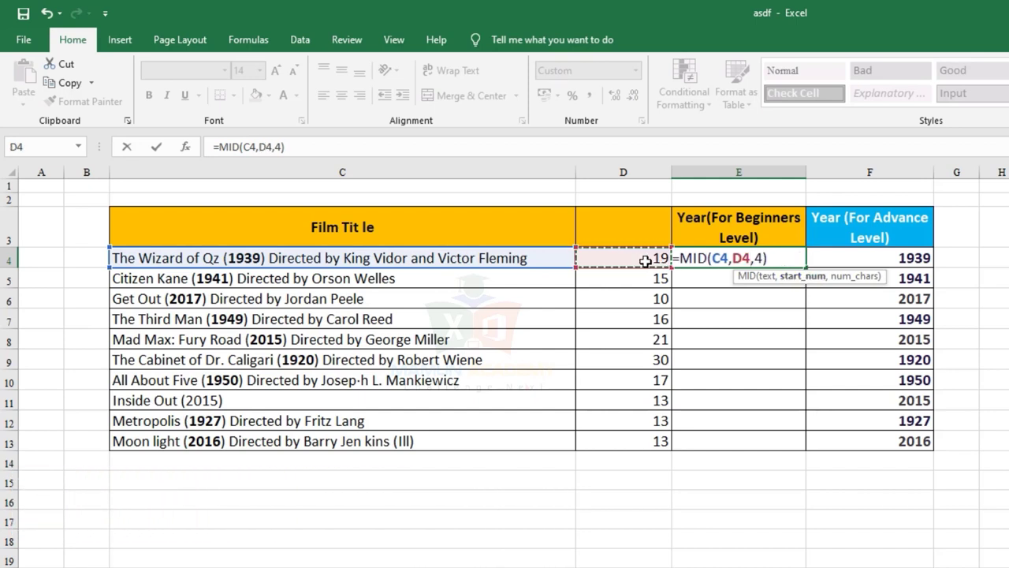
key("ctrl+Return")
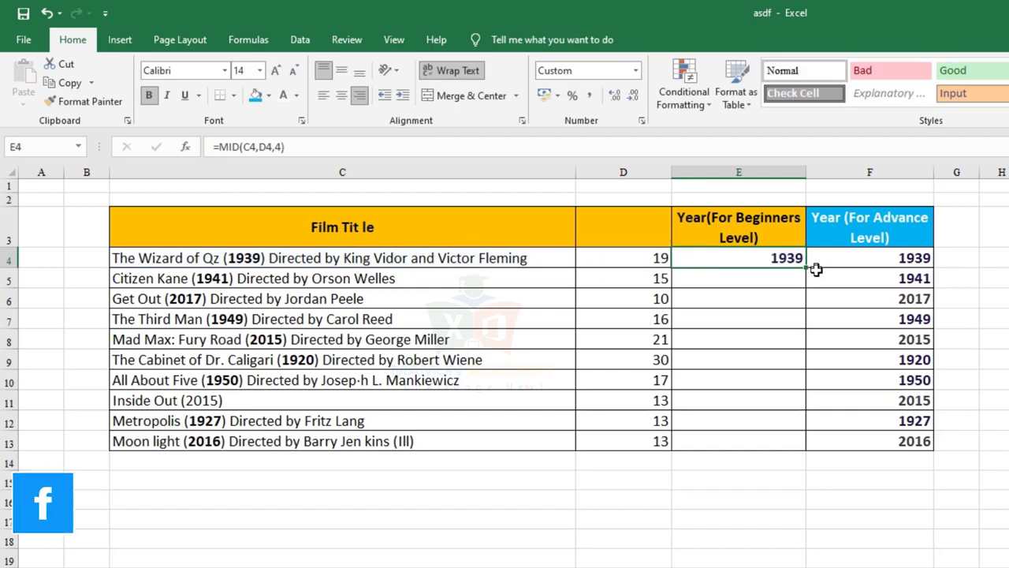
left_click_drag(805, 269, 804, 444)
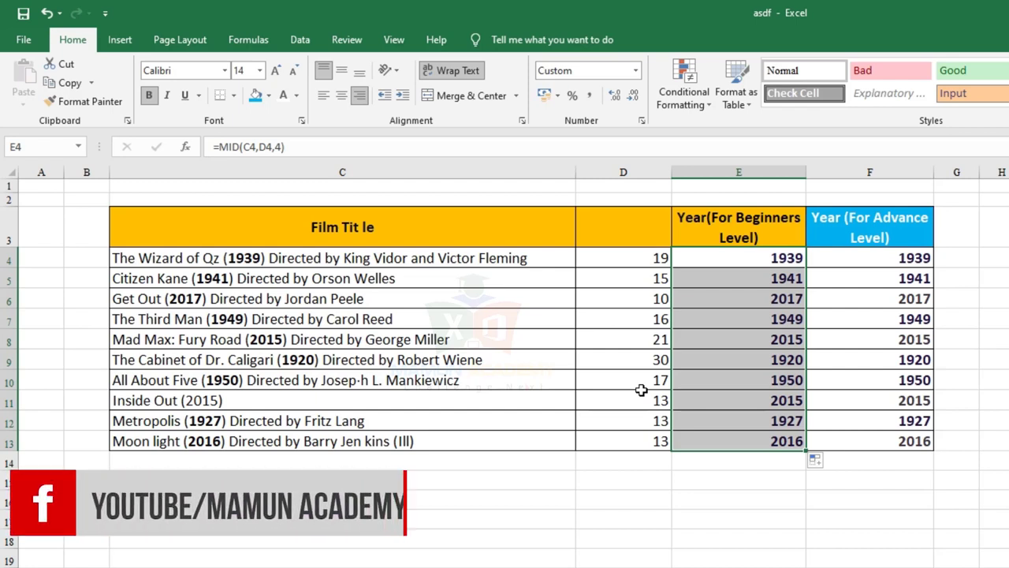
left_click(642, 257)
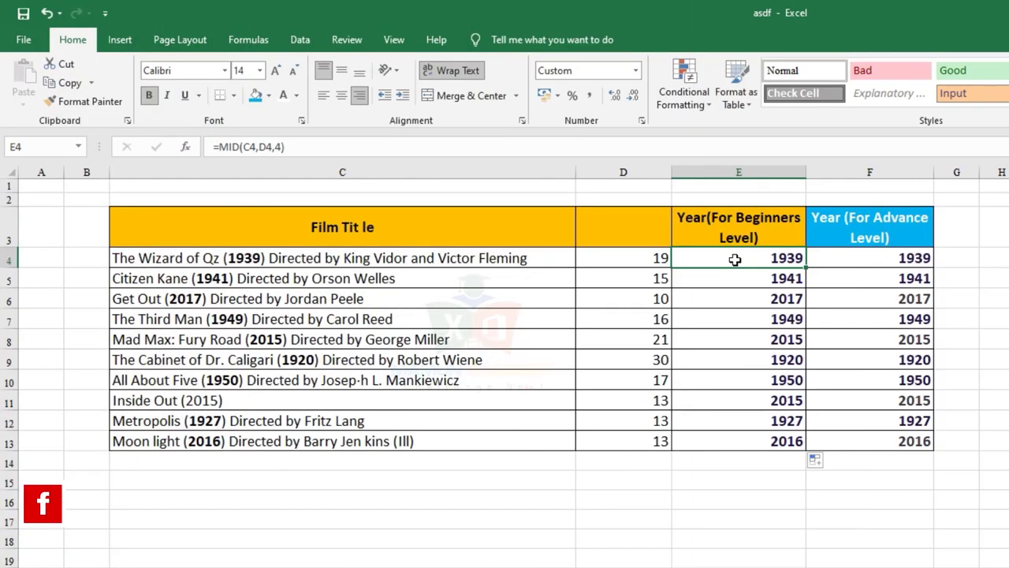
- Replace the D4 reference in E4's formula with FIND("(",C4)+1 copied from the helper cell
double_click(741, 258)
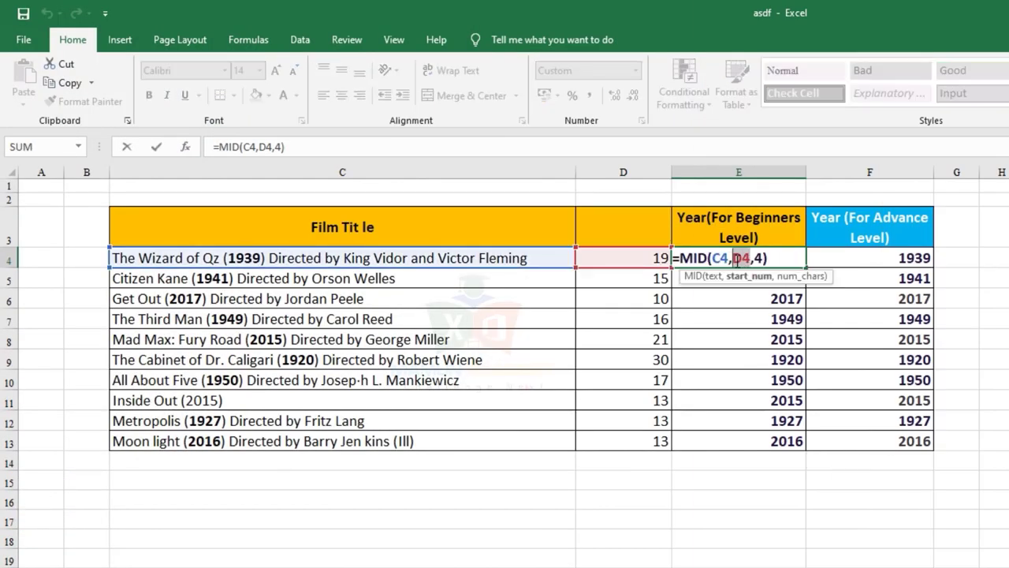
key("ctrl+Return")
left_click(646, 260)
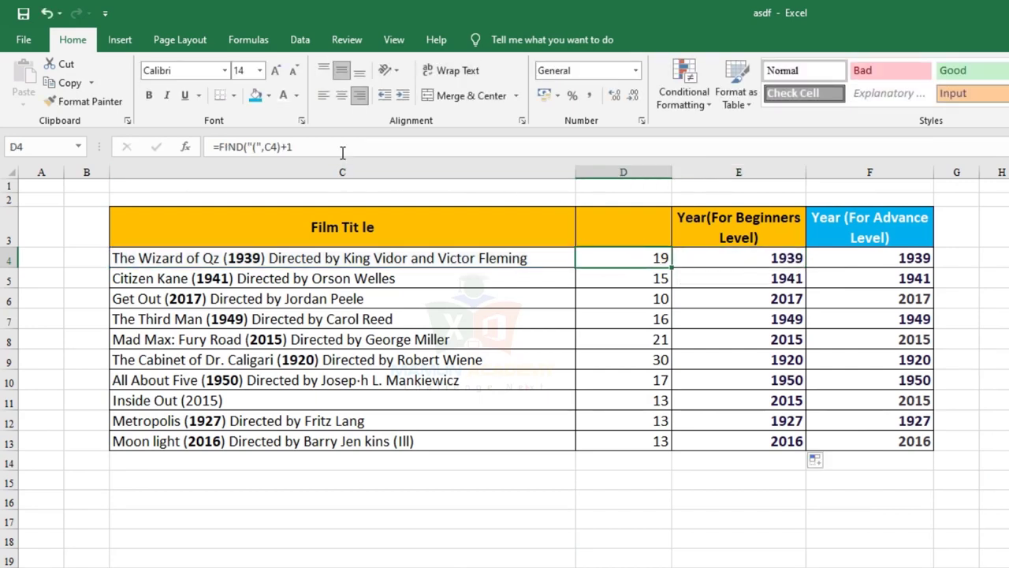
left_click_drag(342, 147, 35, 146)
key("shift+Right")
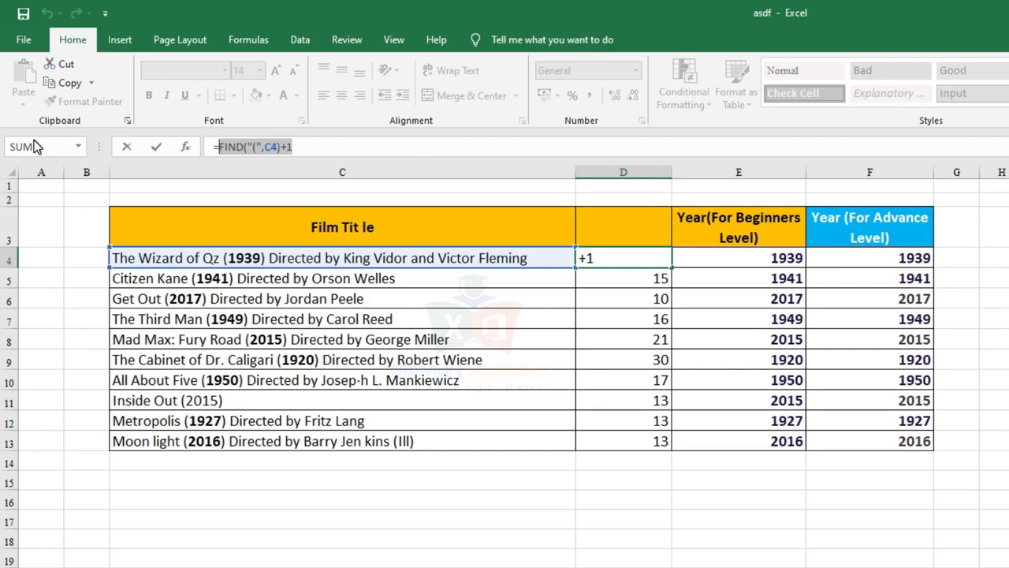
key("ctrl+c")
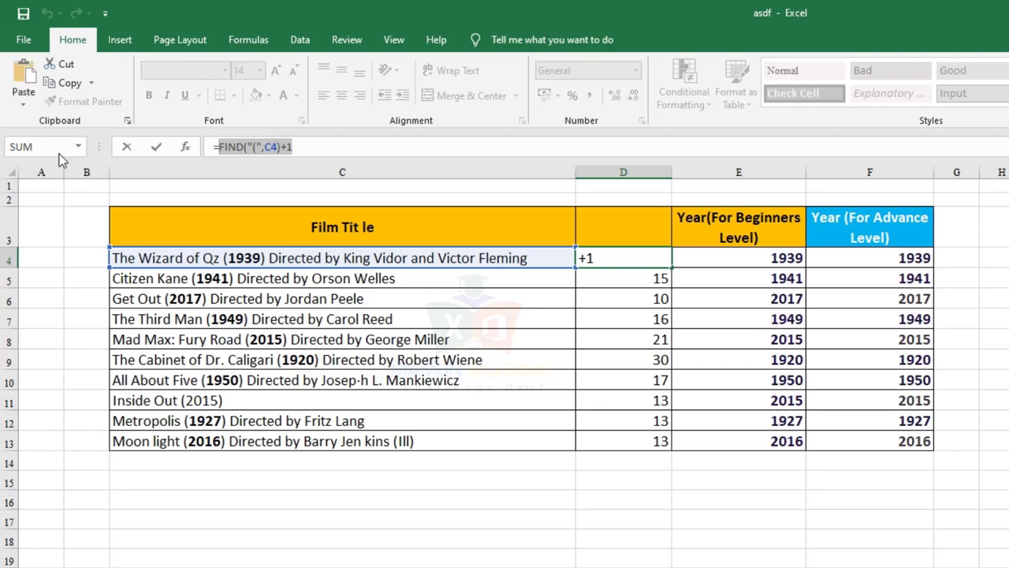
key("Escape")
left_click(711, 253)
double_click(711, 254)
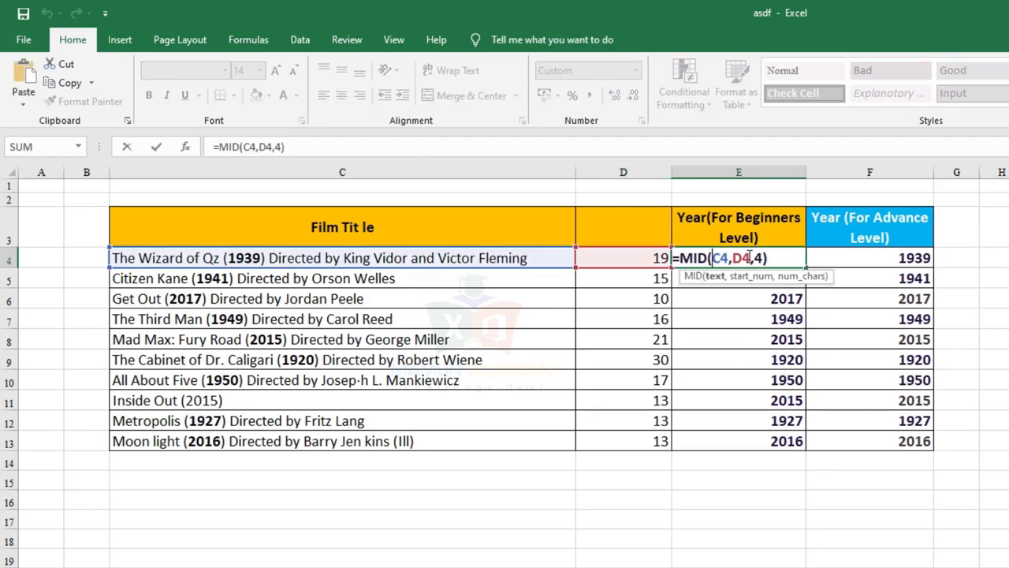
key("Right")
key("Right")
key("Right")
key("Right")
key("Right")
key("BackSpace")
key("BackSpace")
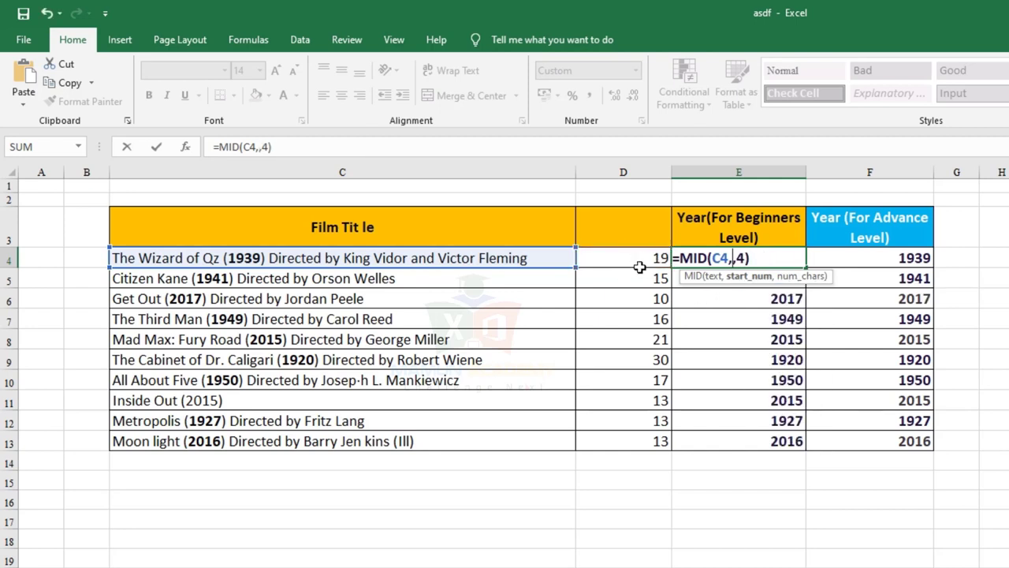
type("FIND(\"(\",C4)+1")
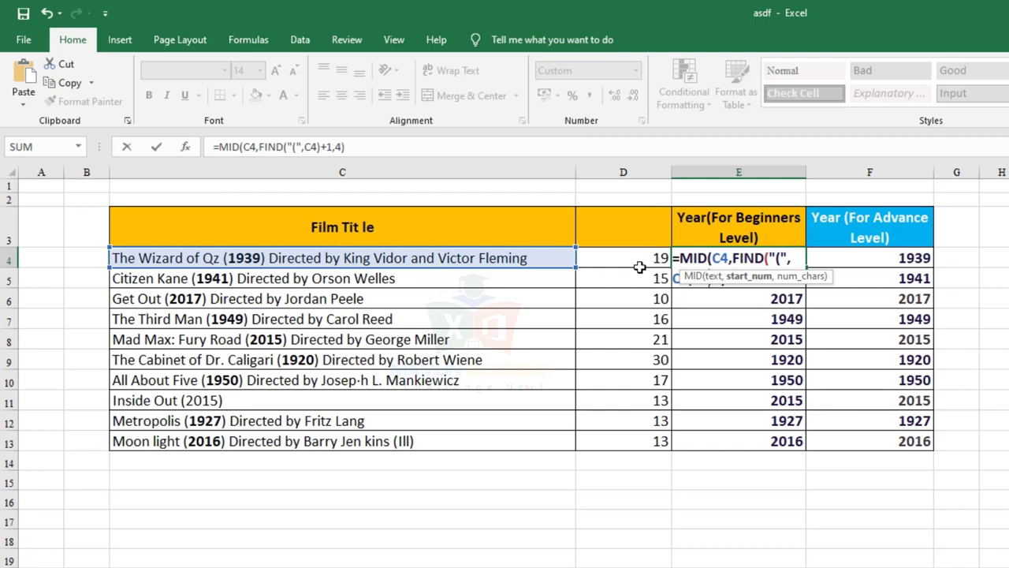
- Evaluate the FIND part with F9 to confirm 19, then restore the full formula
left_click_drag(824, 279, 865, 504)
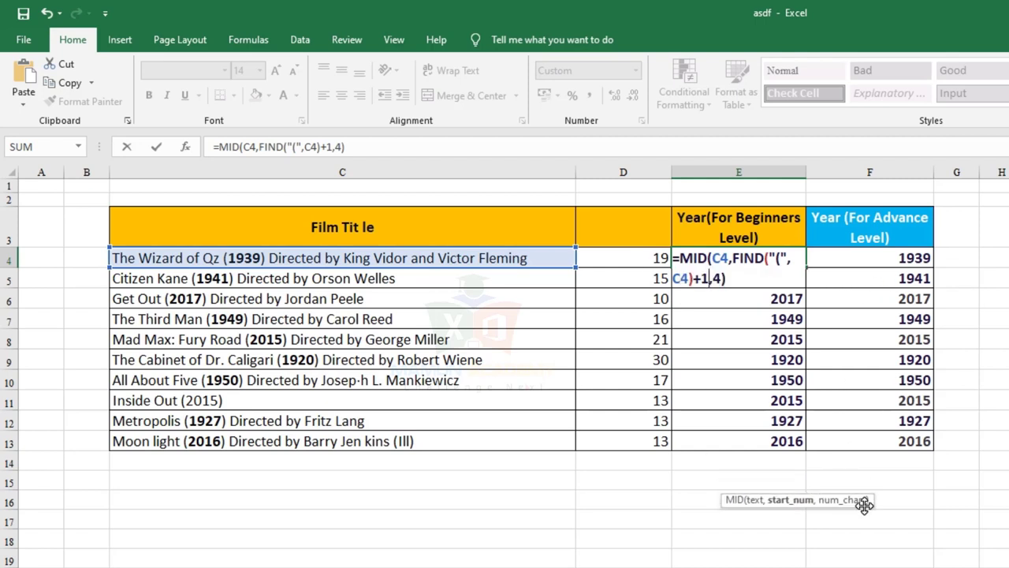
left_click_drag(732, 257, 706, 277)
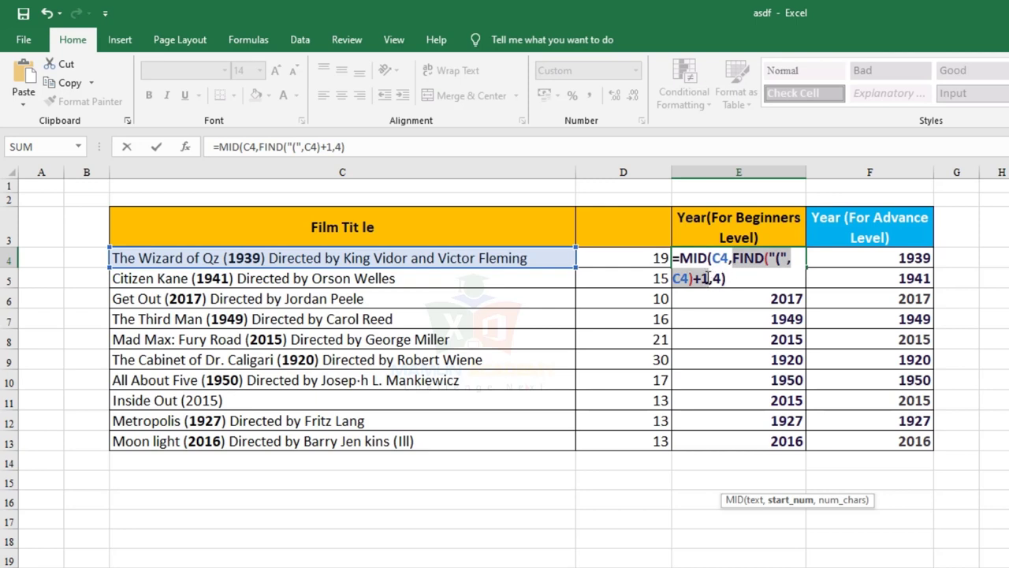
key("F9")
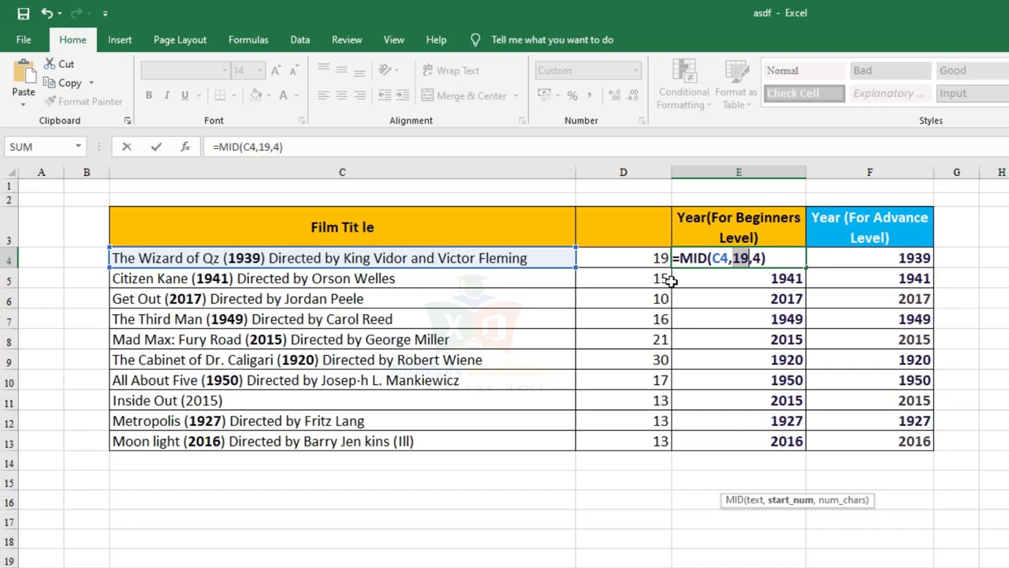
key("ctrl+z")
key("Escape")
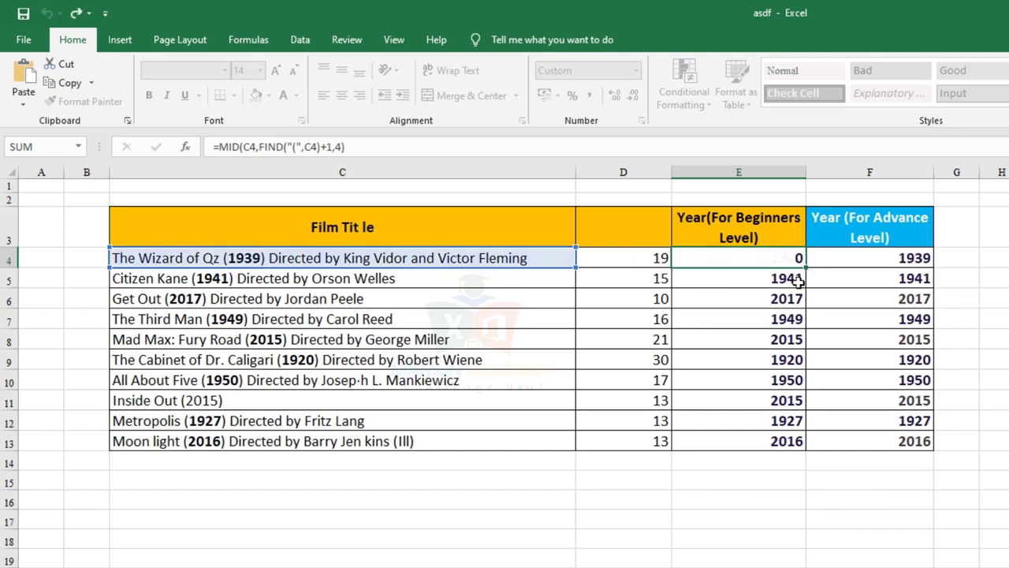
key("Escape")
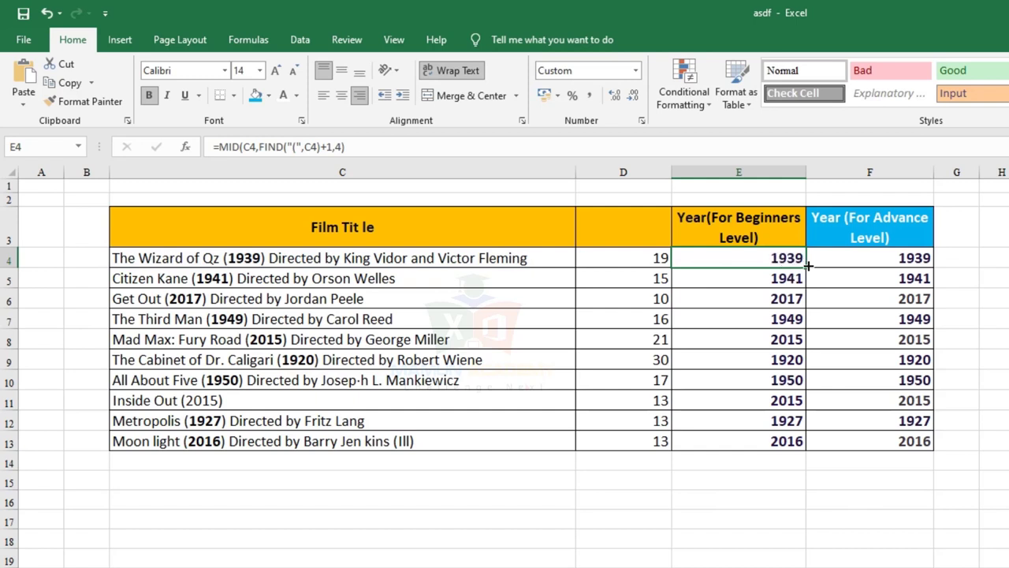
- Fill the nested MID-FIND formula down to E13 and delete helper column D
left_click_drag(808, 266, 796, 443)
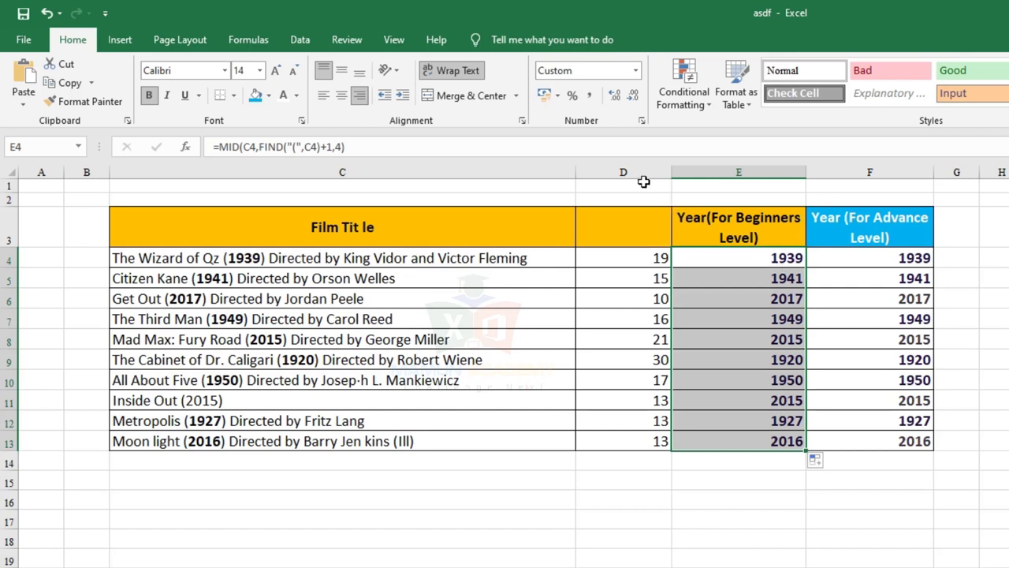
right_click(642, 179)
left_click(680, 308)
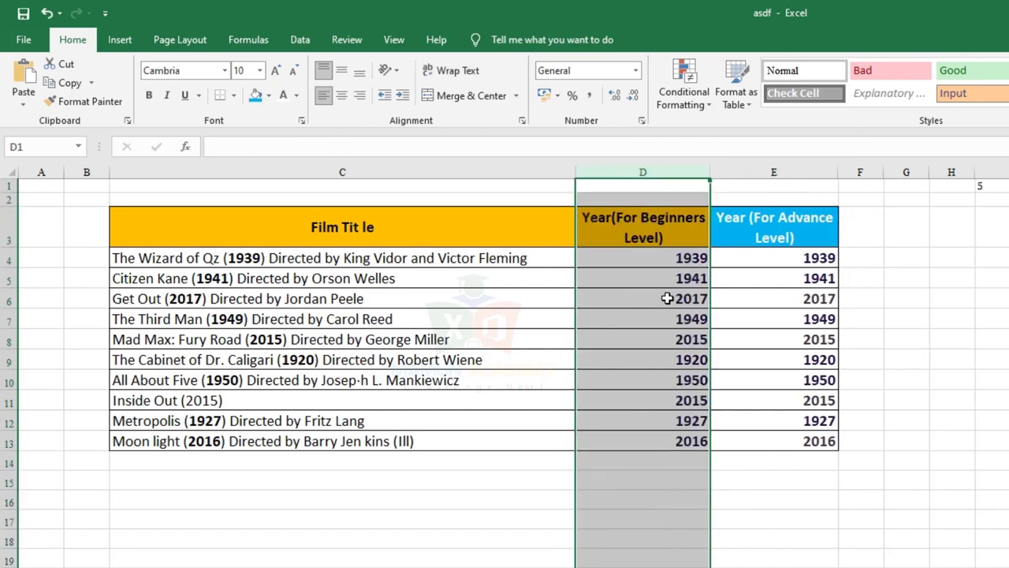
left_click(642, 259)
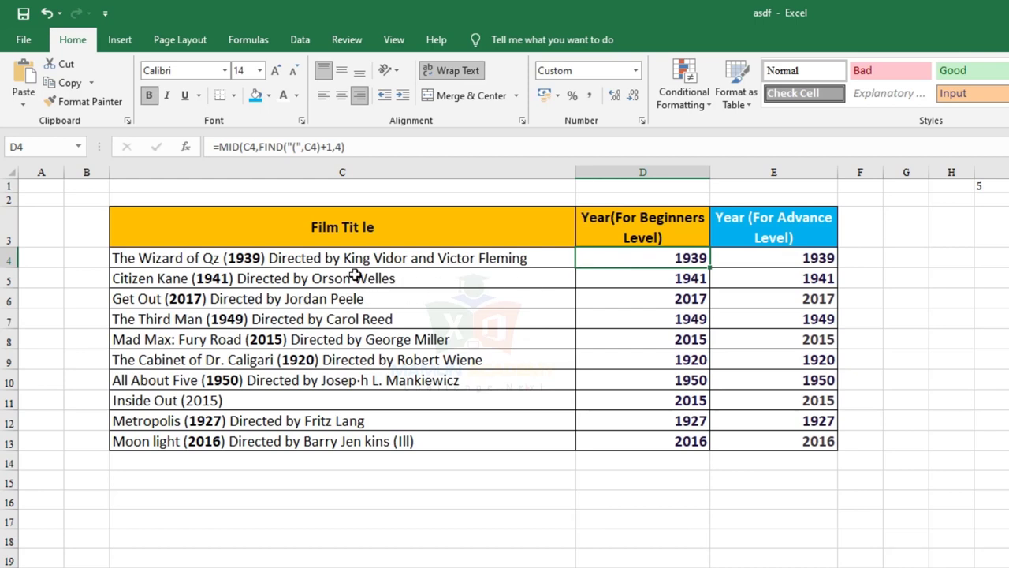
mouse_move(501, 257)
left_mouse_down()
mouse_move(489, 308)
mouse_move(490, 444)
left_mouse_up()
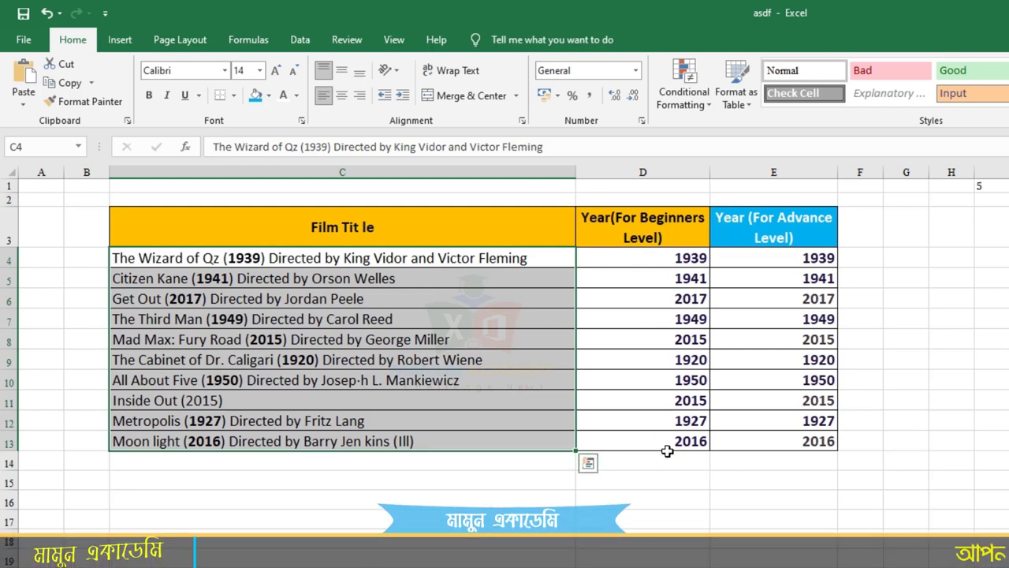
- Insert an extra bracketed word before (1949) in The Third Man title, then check D7's result
left_click(512, 500)
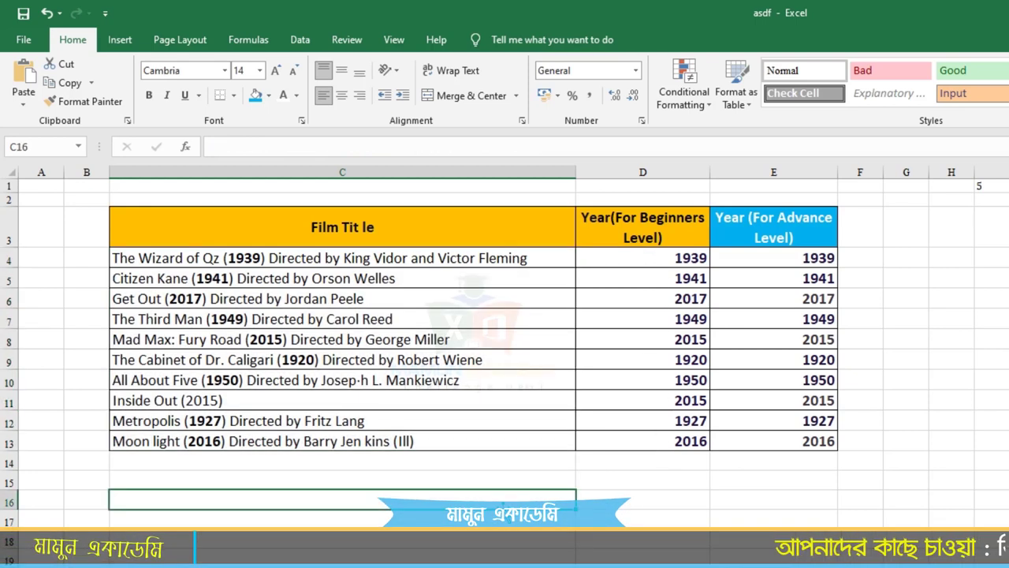
double_click(203, 321)
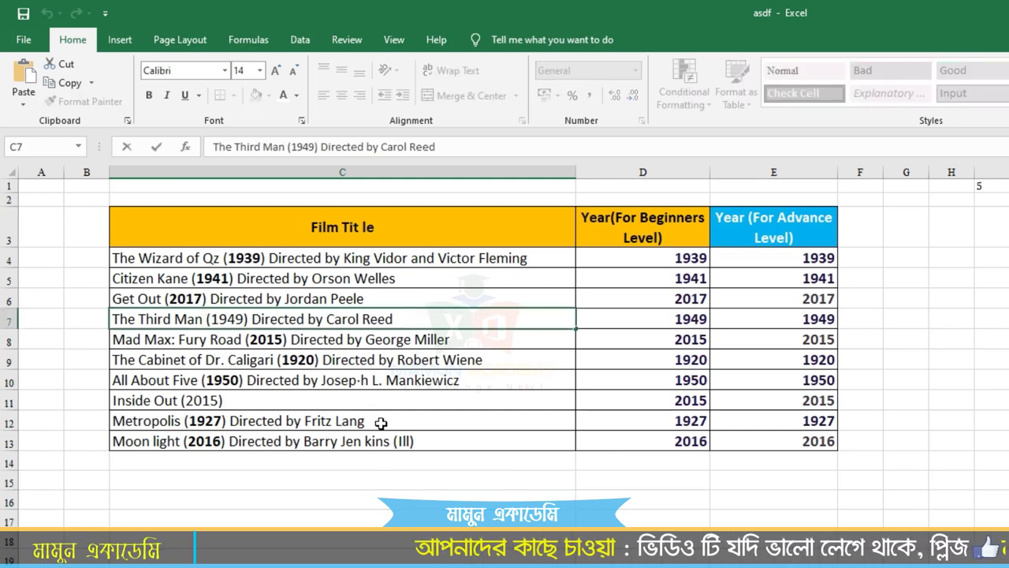
type("(")
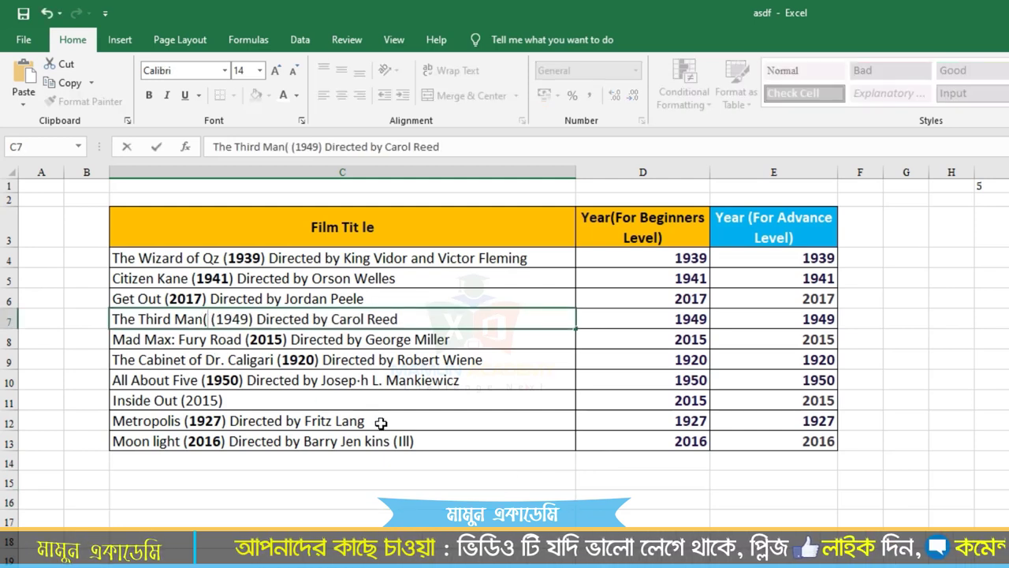
key("Left")
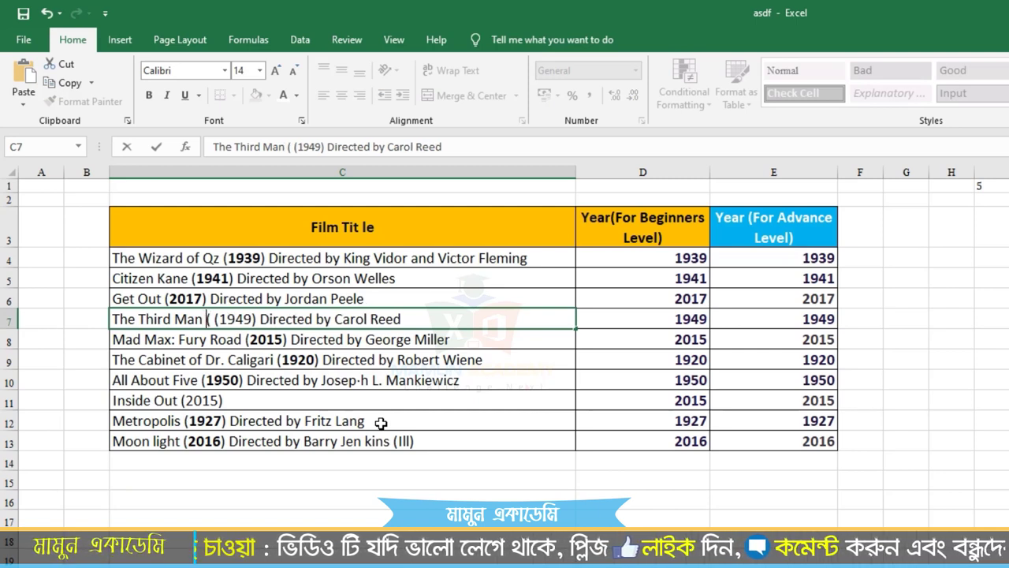
key("Right")
type("Mam")
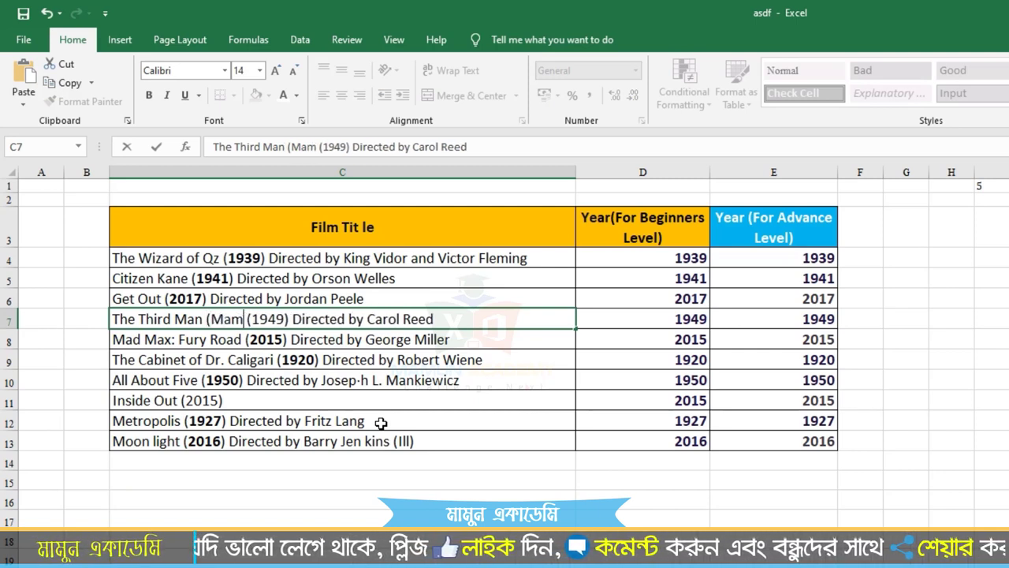
type("un)")
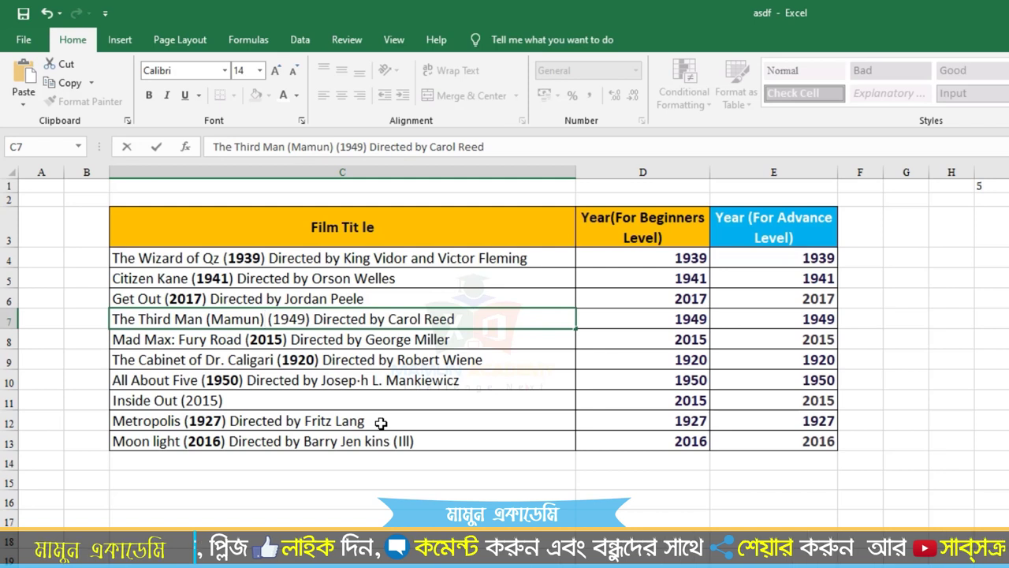
key("Return")
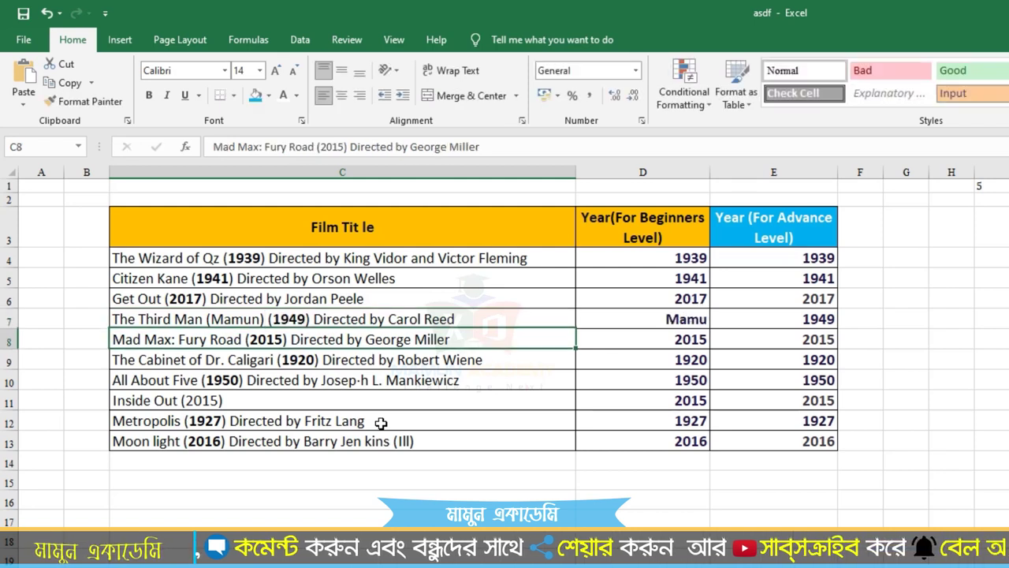
key("Up")
key("Right")
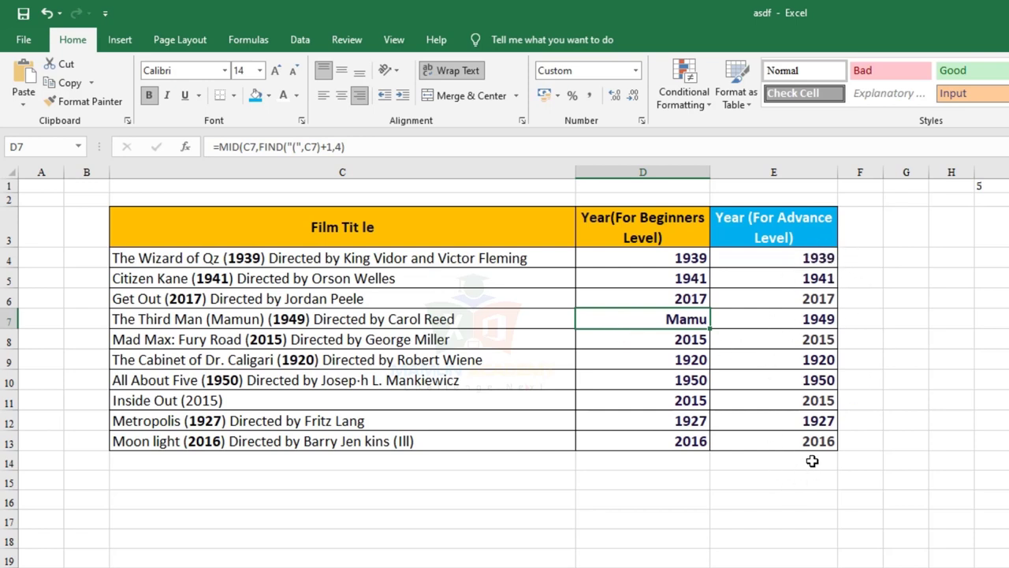
left_click_drag(818, 499, 804, 255)
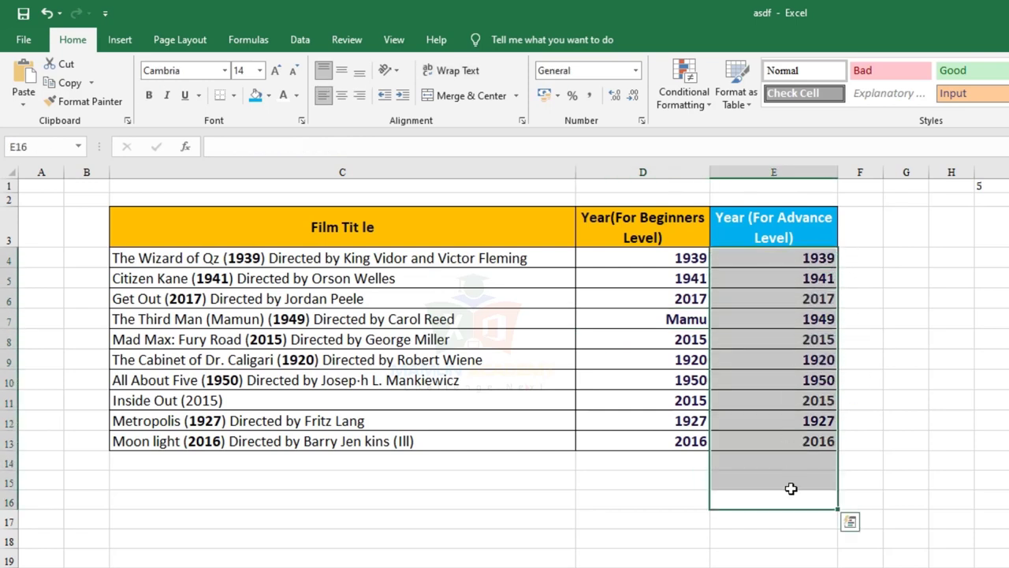
left_click(805, 556)
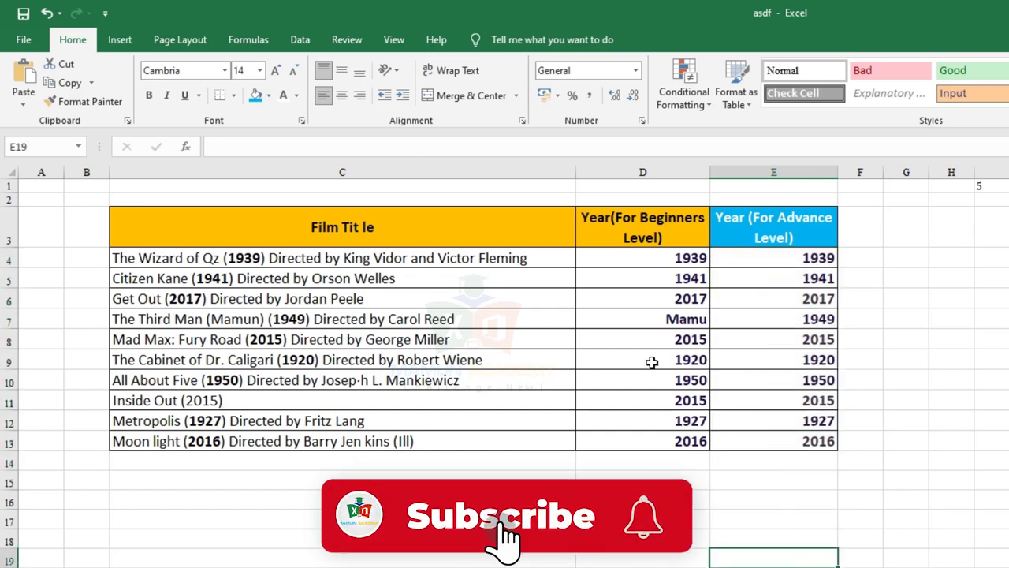
left_click_drag(817, 464, 763, 260)
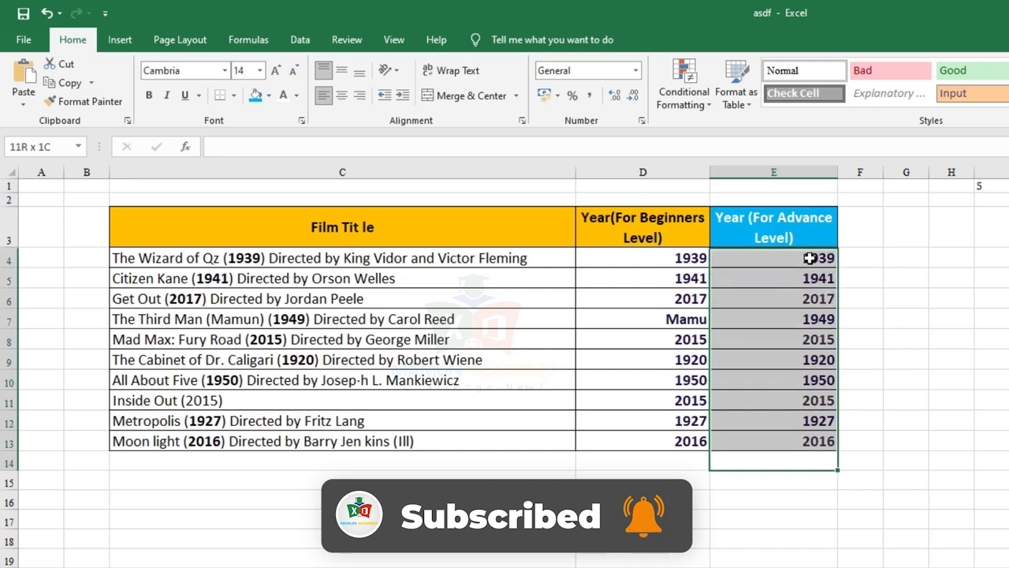
left_click_drag(514, 259, 500, 441)
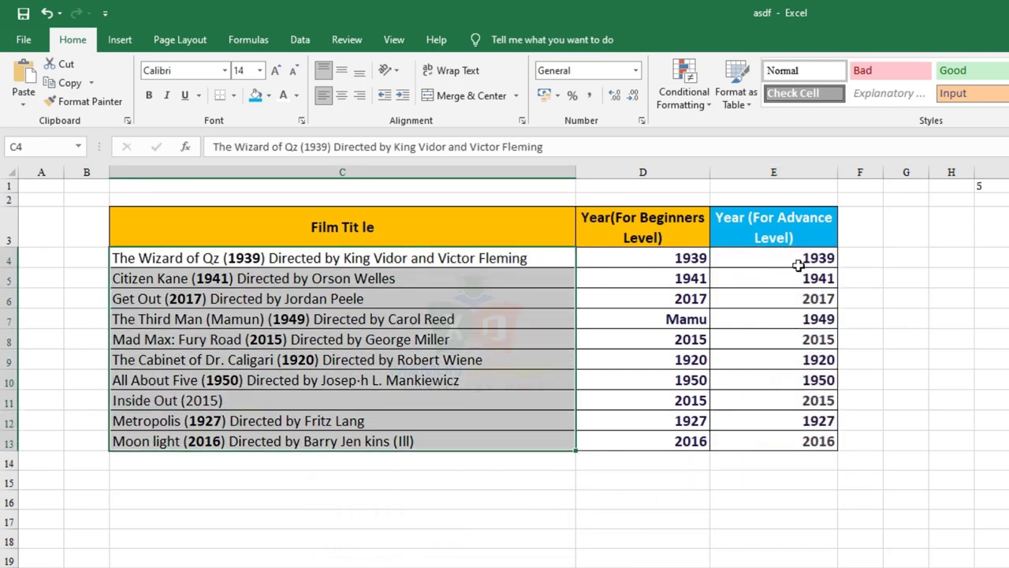
left_click_drag(854, 261, 818, 448)
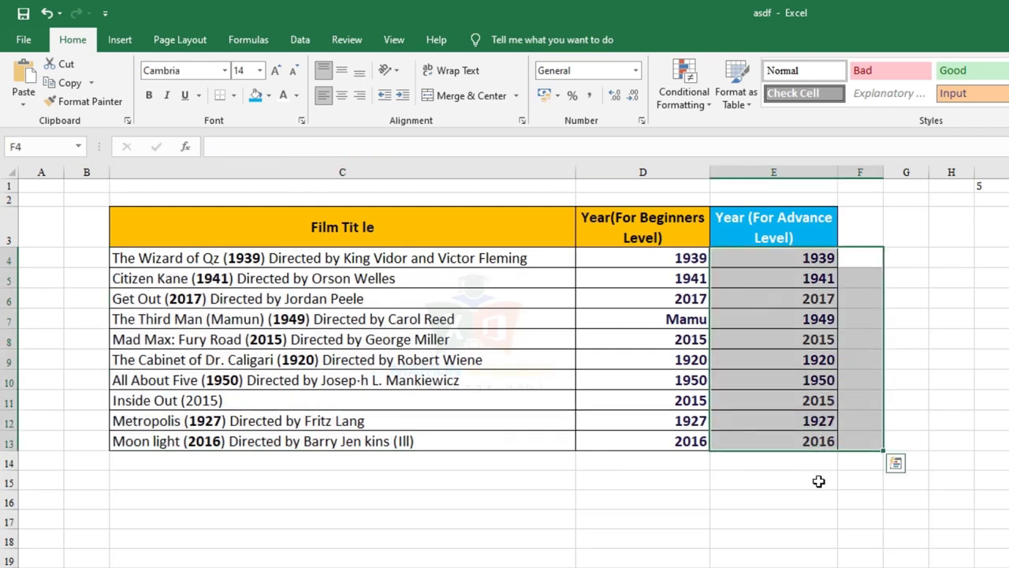
left_click(820, 482)
mouse_move(816, 463)
left_mouse_down()
mouse_move(798, 281)
mouse_move(738, 261)
left_mouse_up()
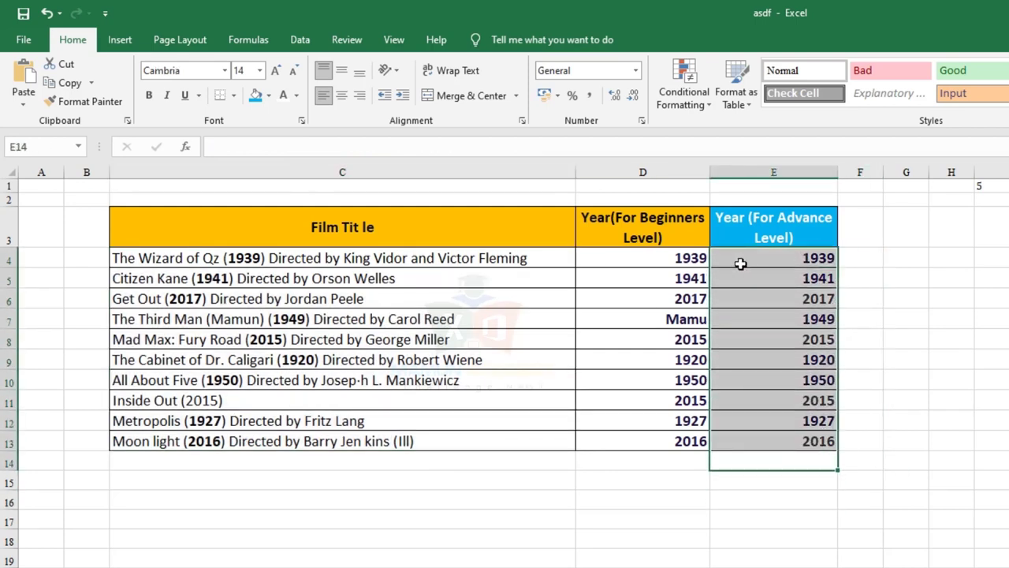
left_click_drag(525, 258, 518, 431)
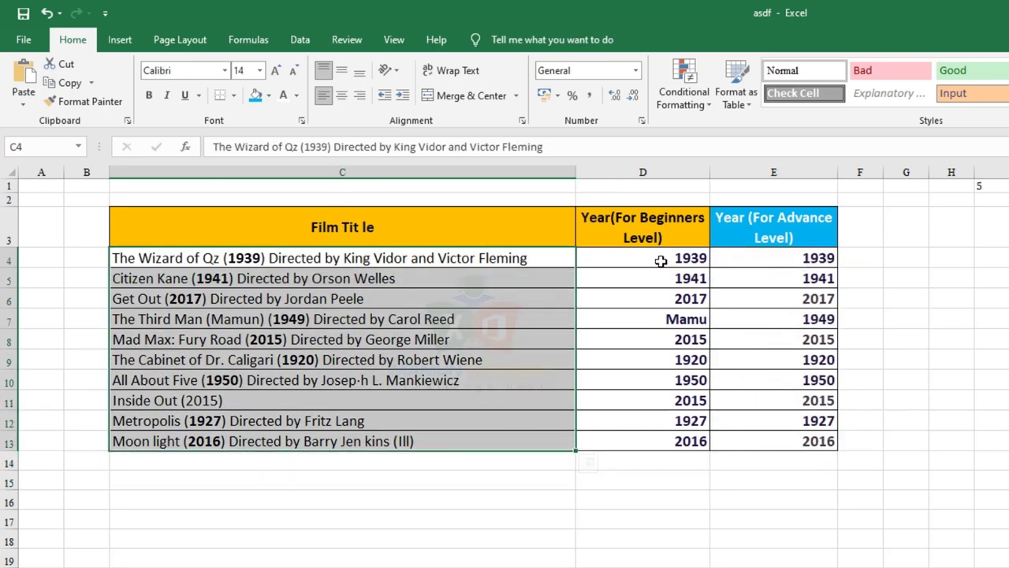
left_click_drag(660, 259, 666, 434)
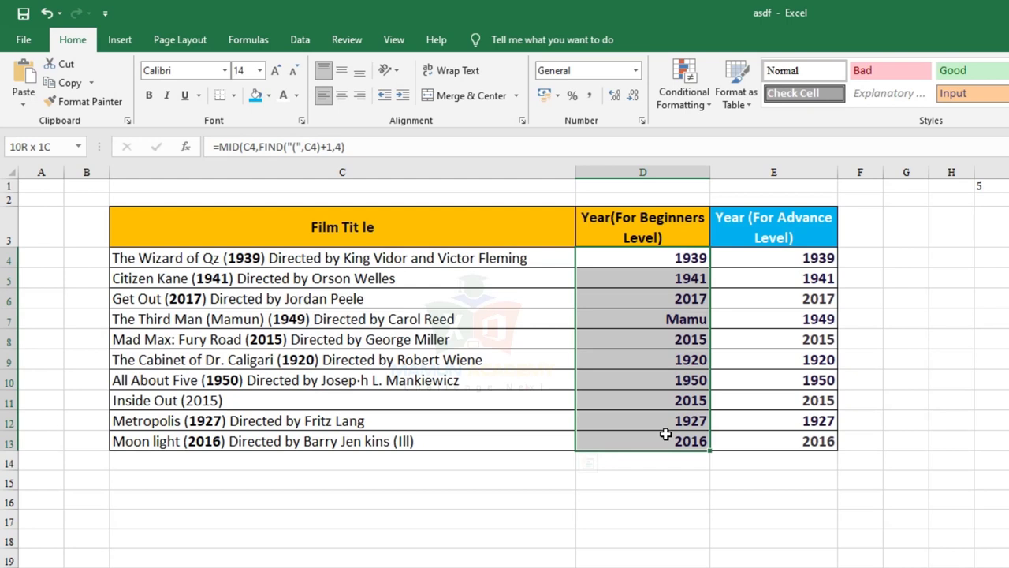
left_click(671, 495)
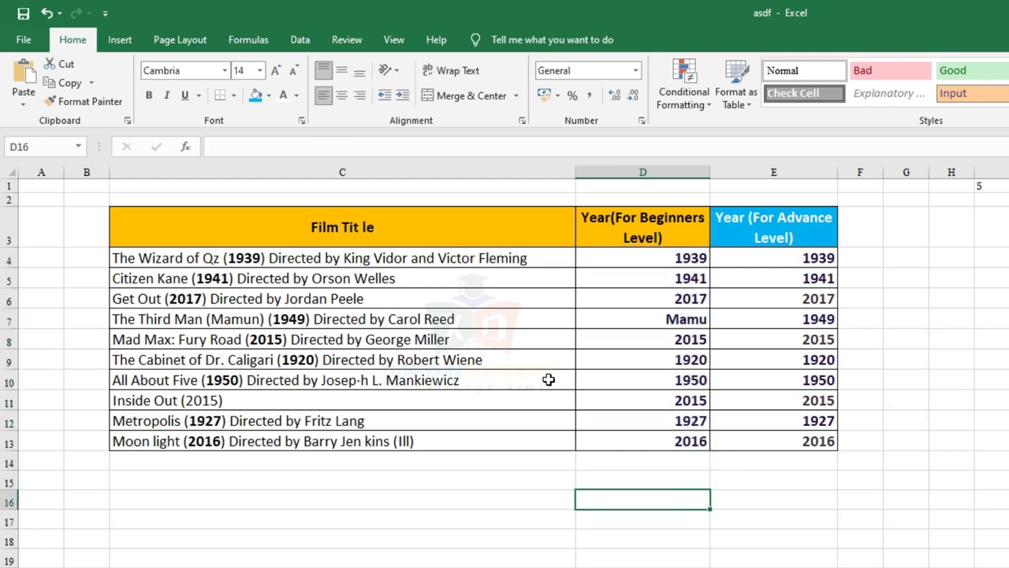
left_click_drag(532, 257, 535, 447)
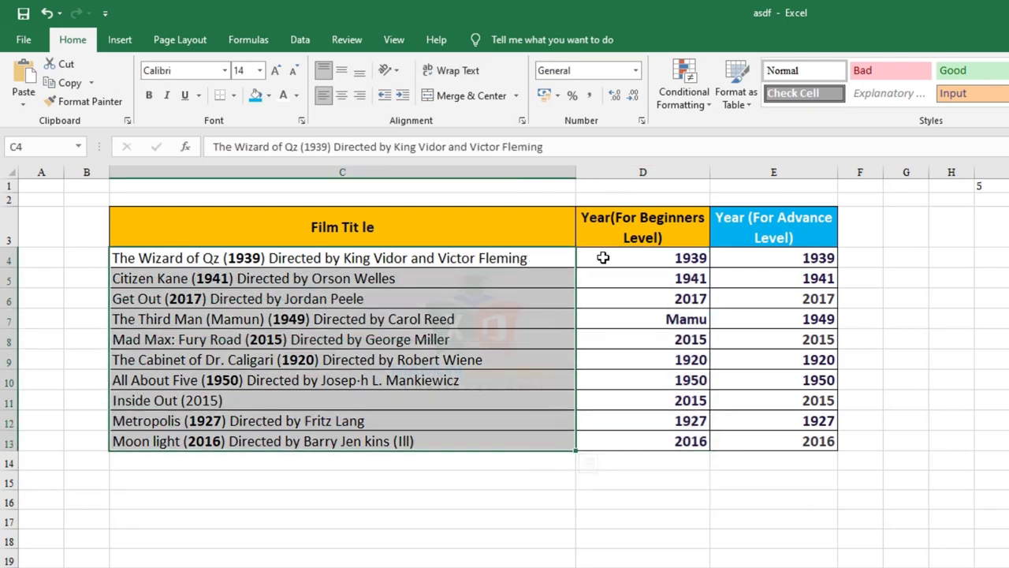